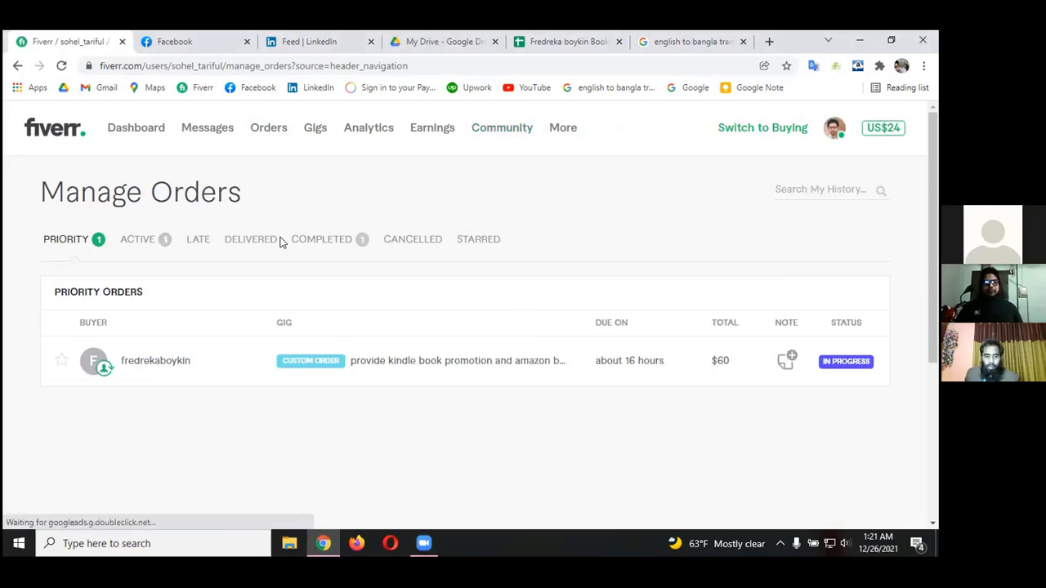
Step: Open the active $60 order from the seller dashboard and start delivering the work
left_click(131, 133)
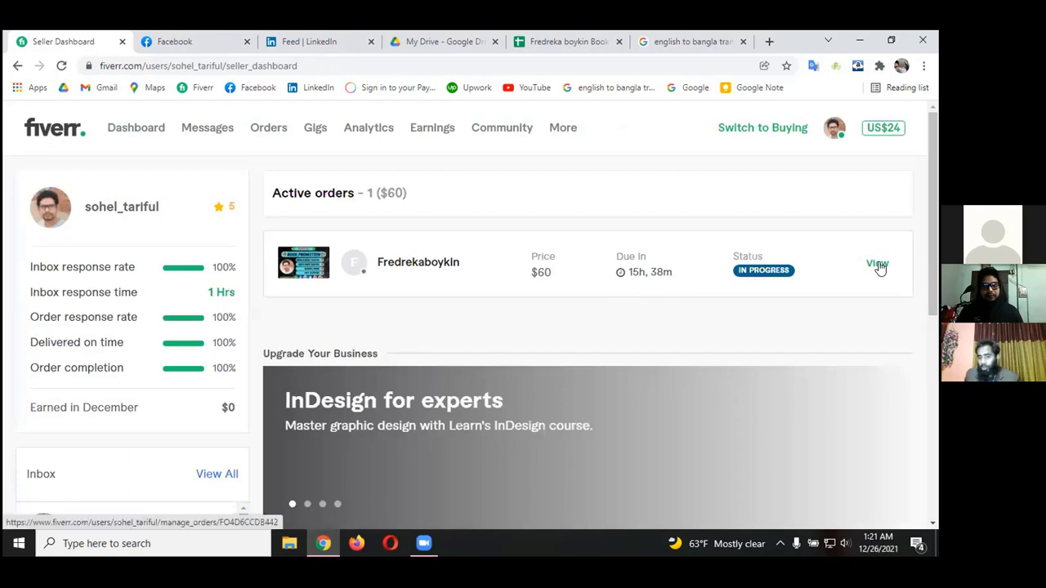
left_click(877, 267)
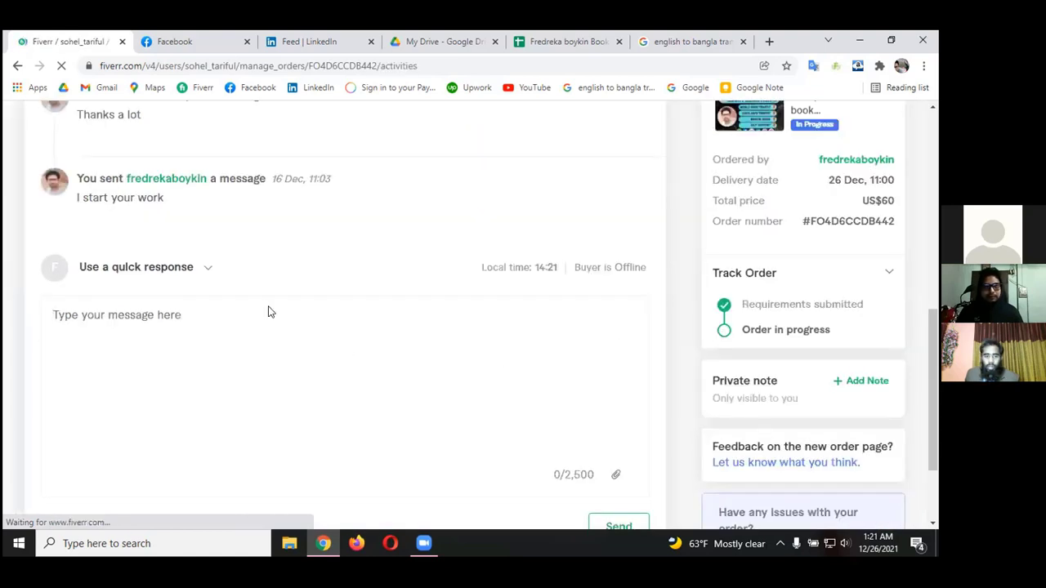
scroll(471, 364, "up", 4)
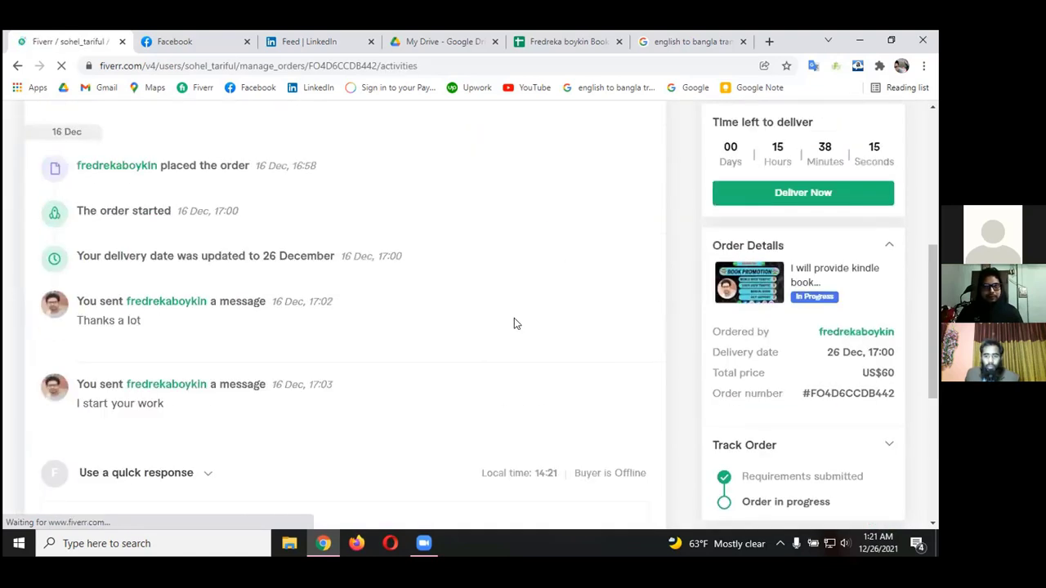
scroll(514, 324, "up", 3)
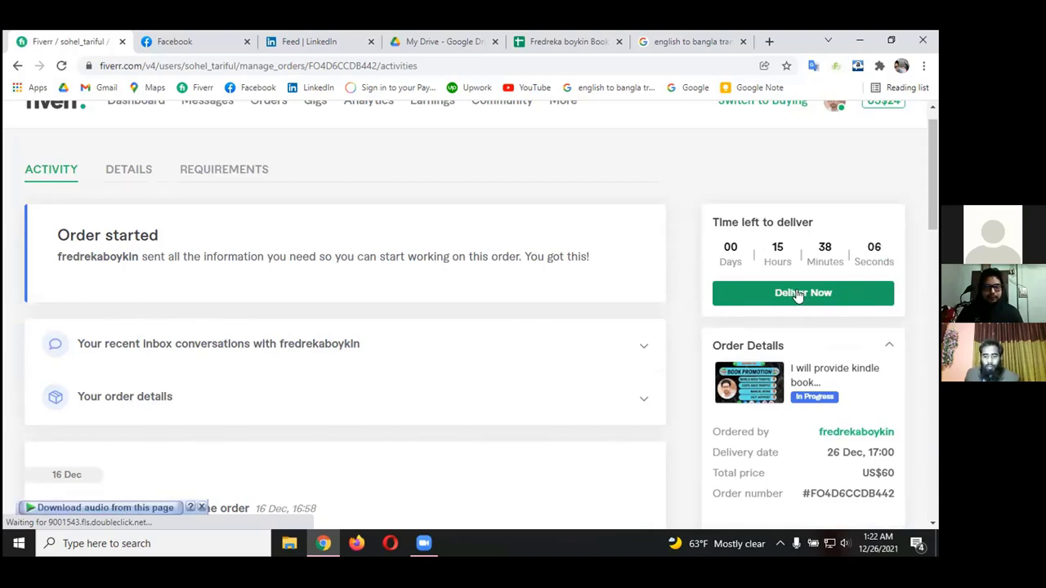
left_click(748, 293)
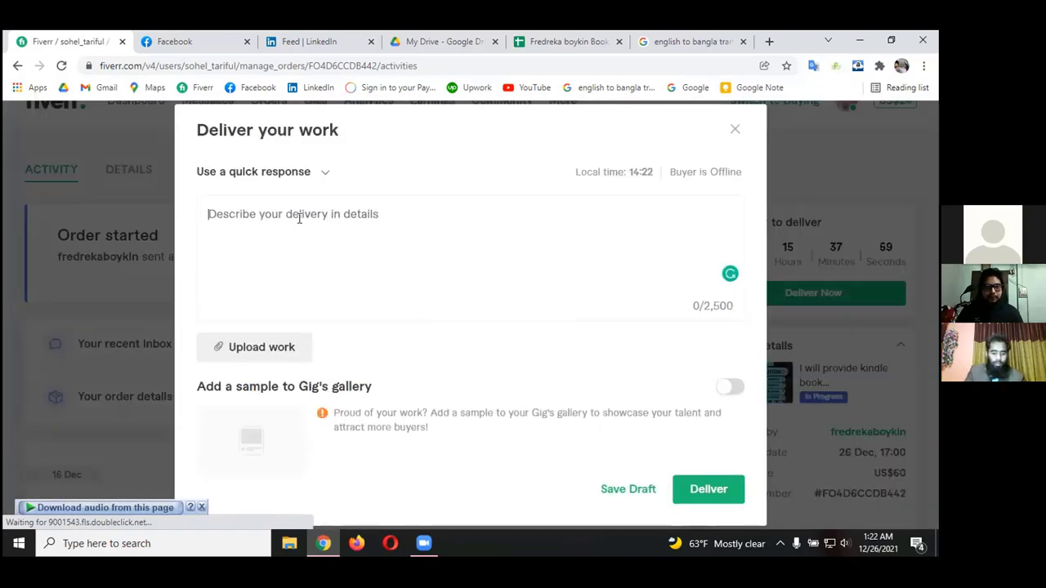
Step: Write the delivery message "Hi dear" followed on a new line by "Thanks for giving us chance to work with you"
type("Hi dear")
key("Return")
type("Thanks for givins us to ch")
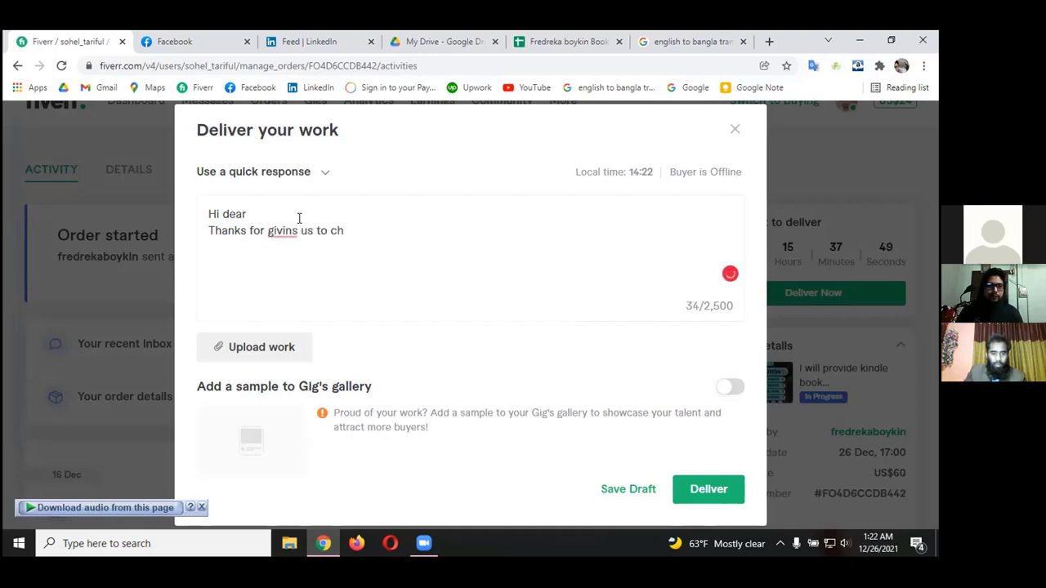
mouse_move(287, 233)
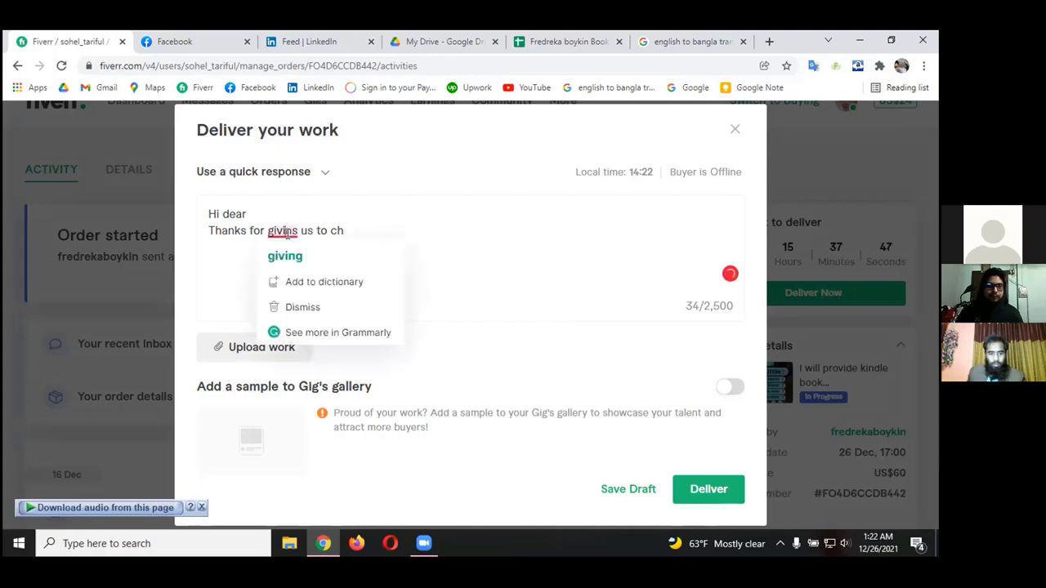
left_click(286, 256)
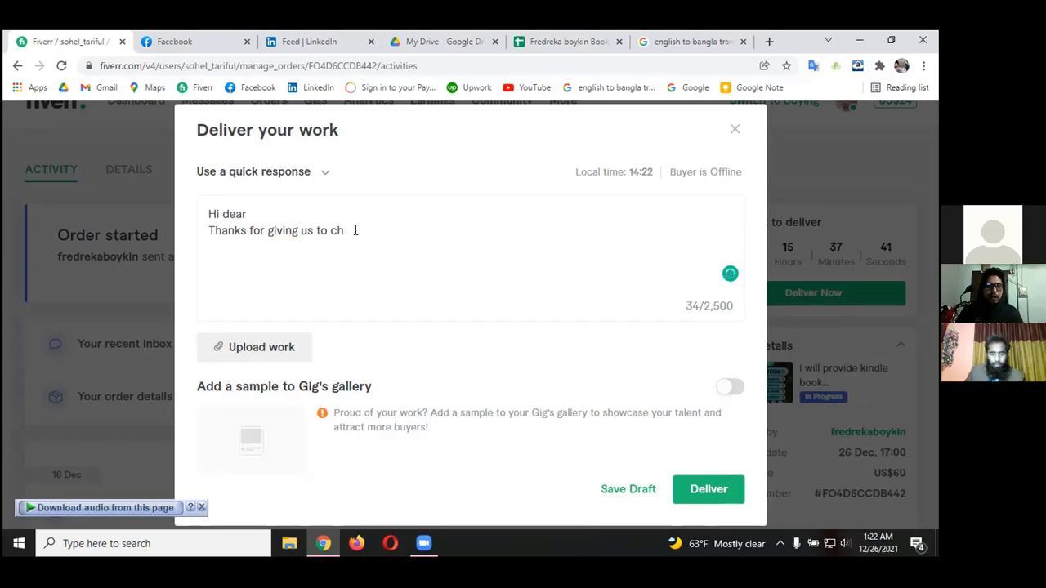
key("BackSpace")
key("BackSpace")
key("BackSpace")
key("BackSpace")
key("BackSpace")
type("chance to wor")
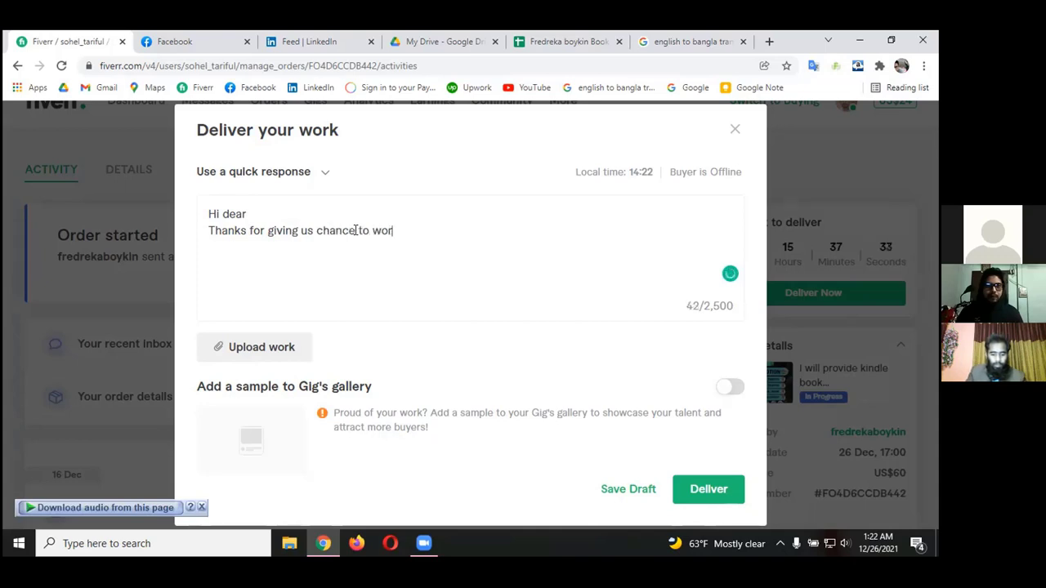
type("k with you")
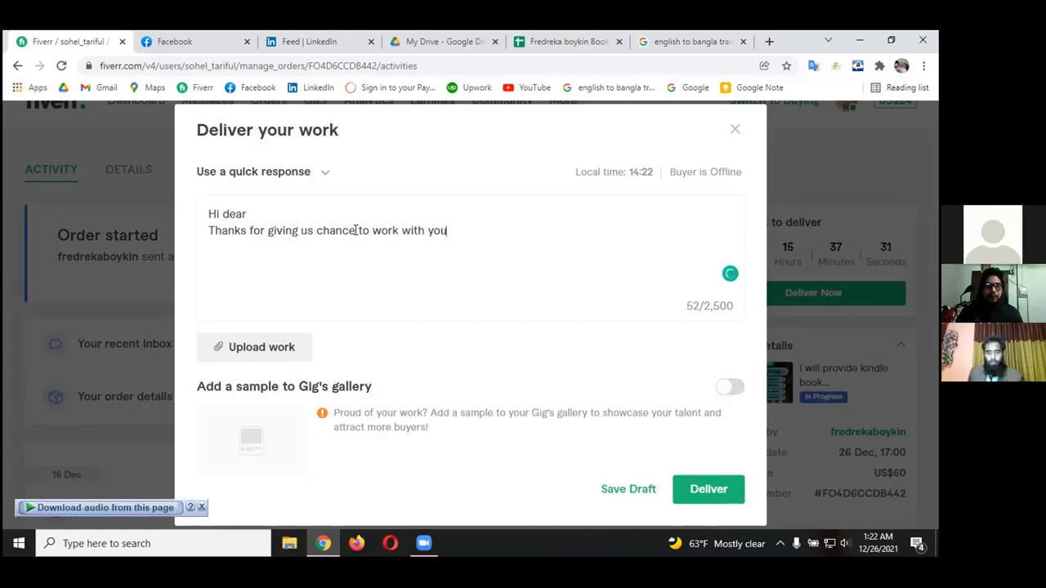
Step: Attach the "I will provide kindle book promotion and amazon book..." image from the Desktop folder to the delivery
left_click(275, 350)
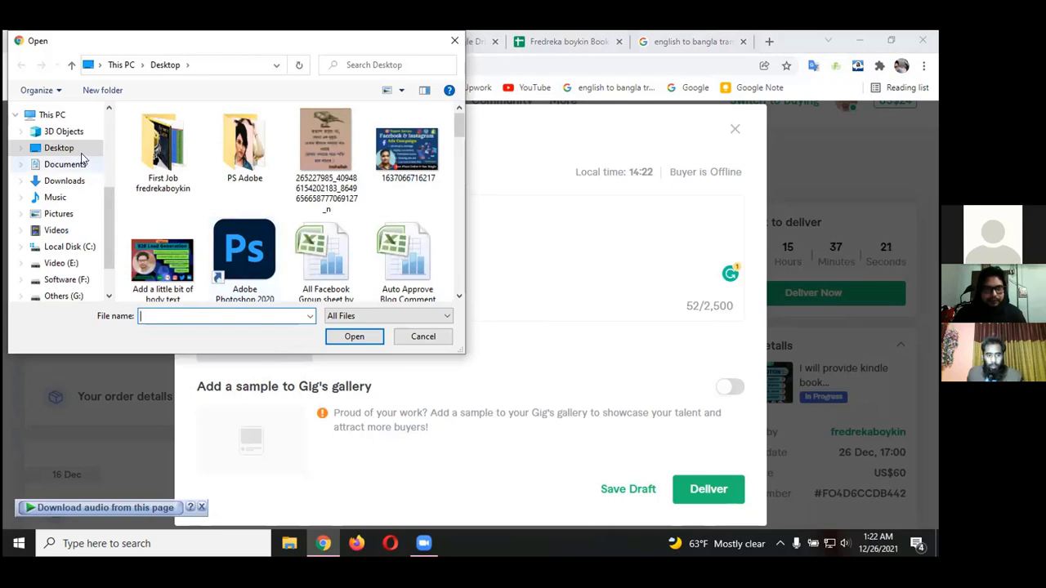
left_click_drag(458, 131, 455, 210)
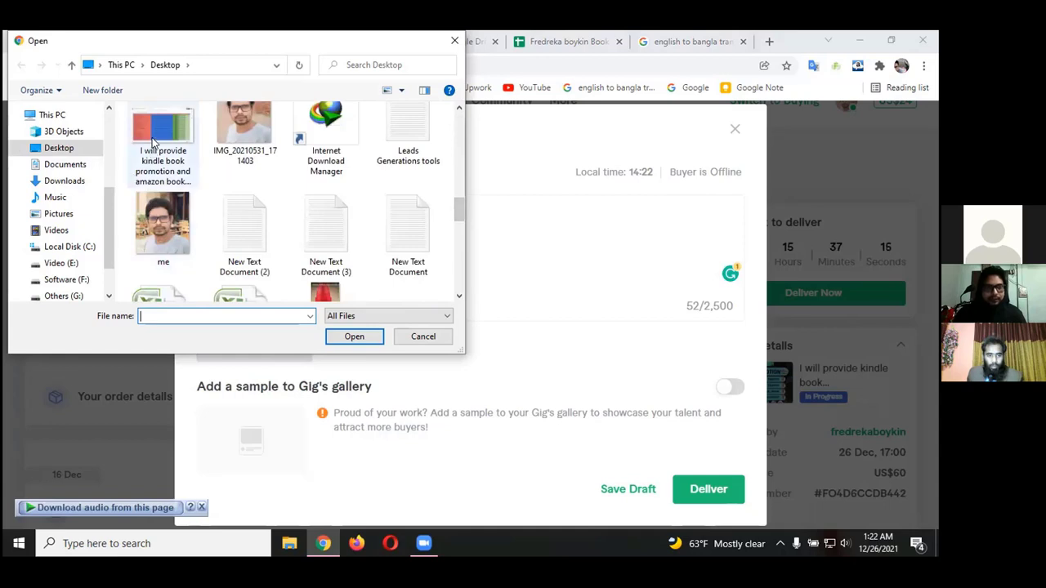
left_click(152, 159)
left_click(340, 334)
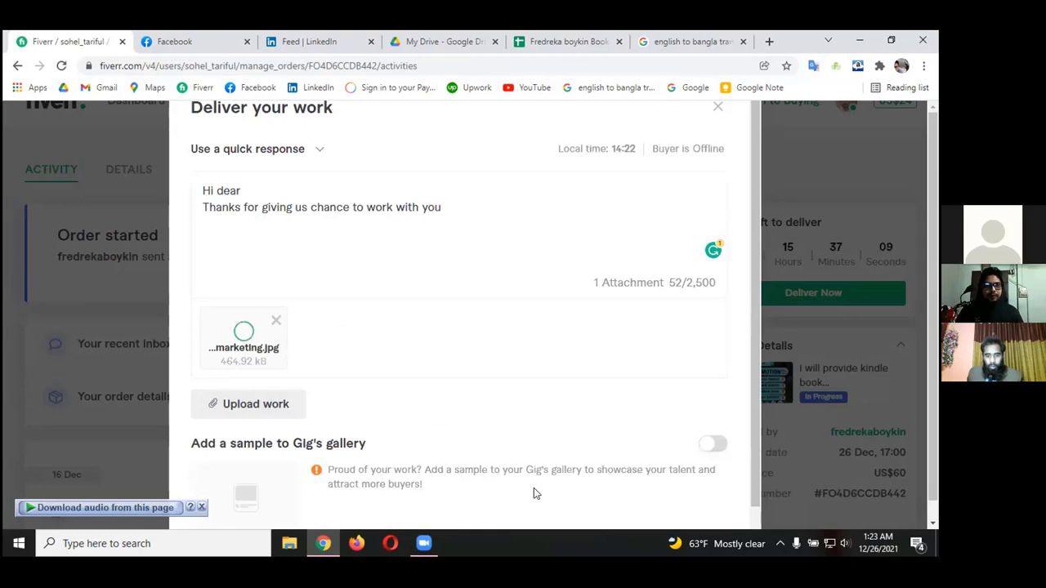
Step: Add the uploaded image as a sample to the Gig's gallery and deliver the order
left_click(711, 446)
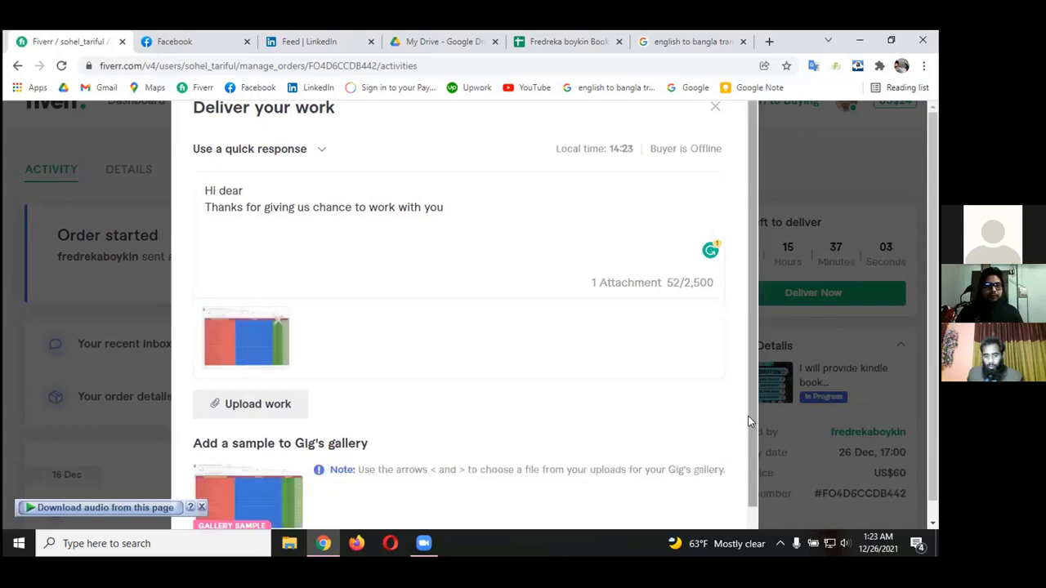
left_click_drag(751, 469, 750, 525)
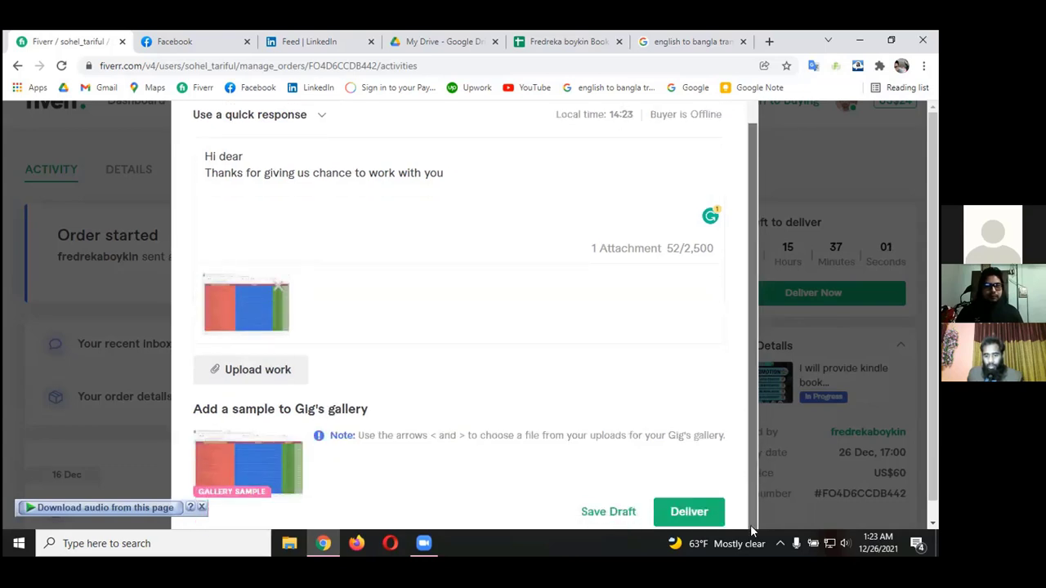
left_click(688, 512)
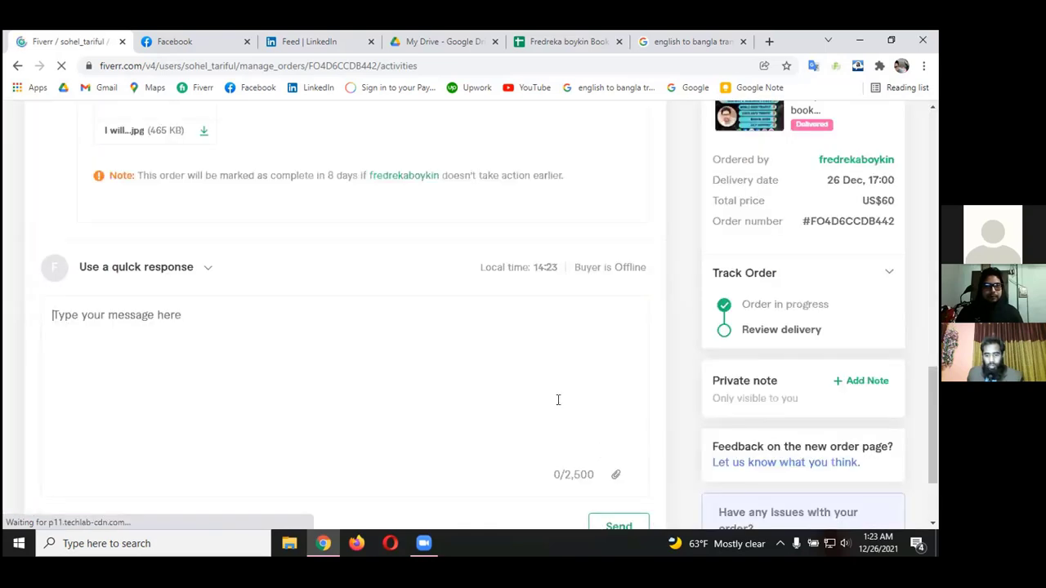
Step: Review the delivered order's activity page and return to the seller dashboard
scroll(909, 424, "up", 10)
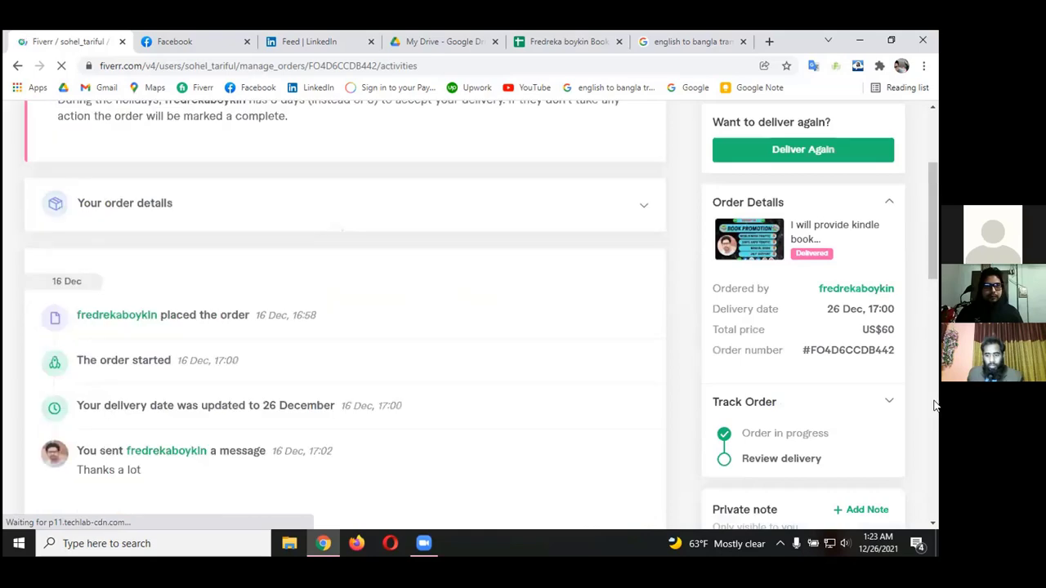
scroll(923, 229, "down", 4)
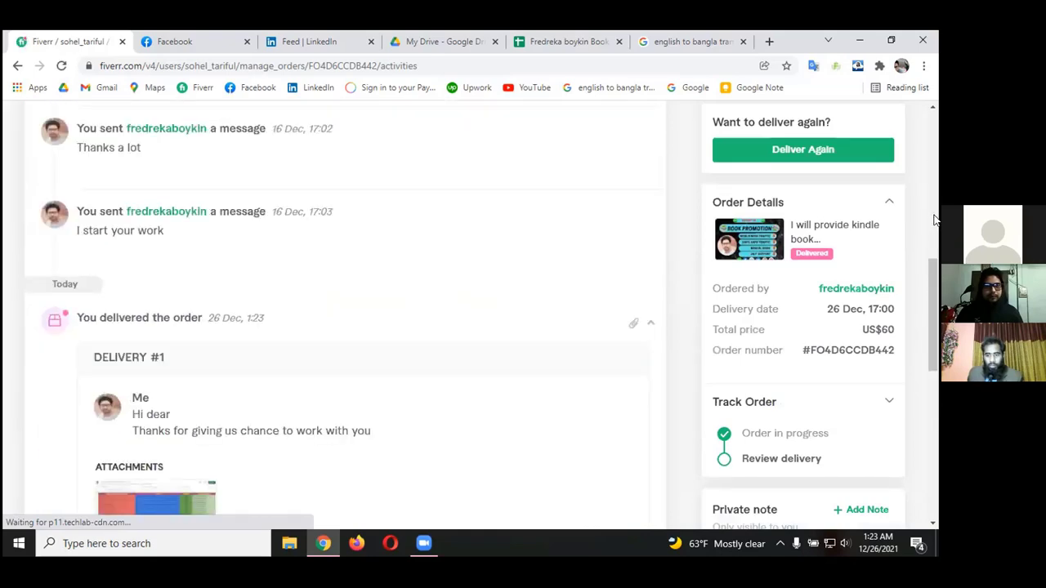
scroll(929, 264, "up", 5)
scroll(921, 139, "up", 2)
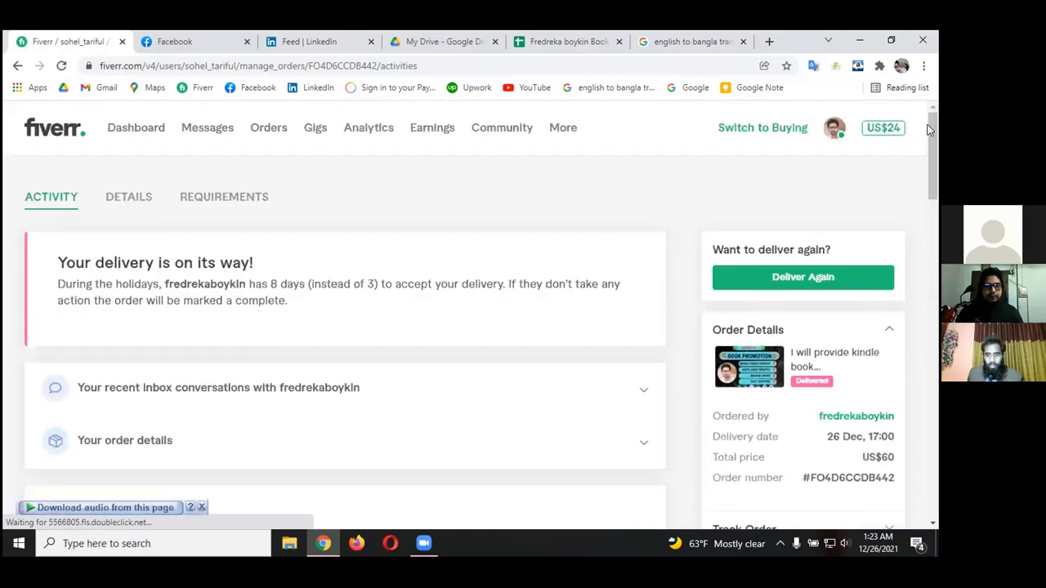
left_click(136, 129)
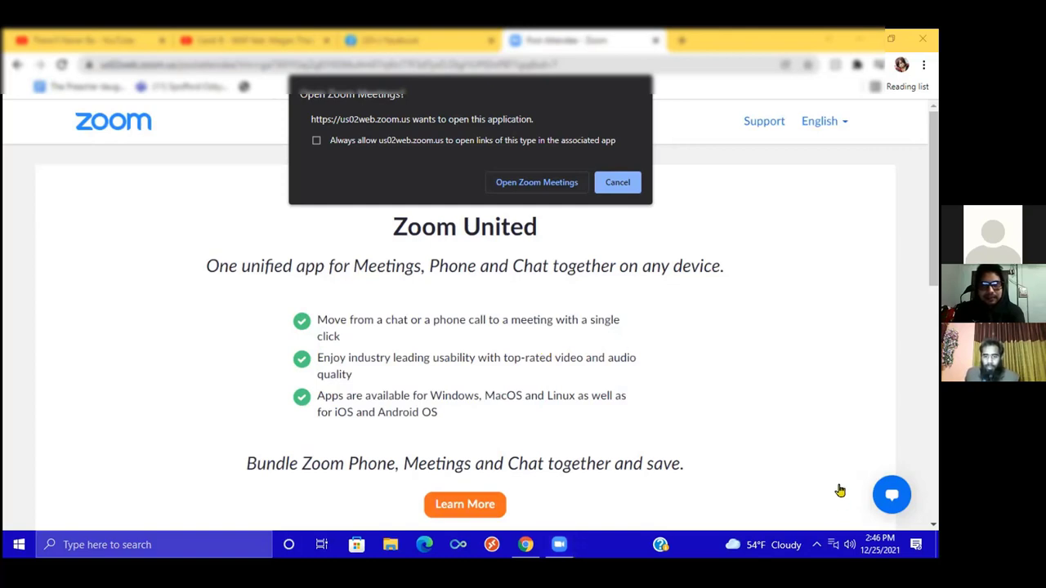
Step: Open the Fiverr inbox conversation with the seller in a new browser tab on the buyer's computer
key("ctrl+t")
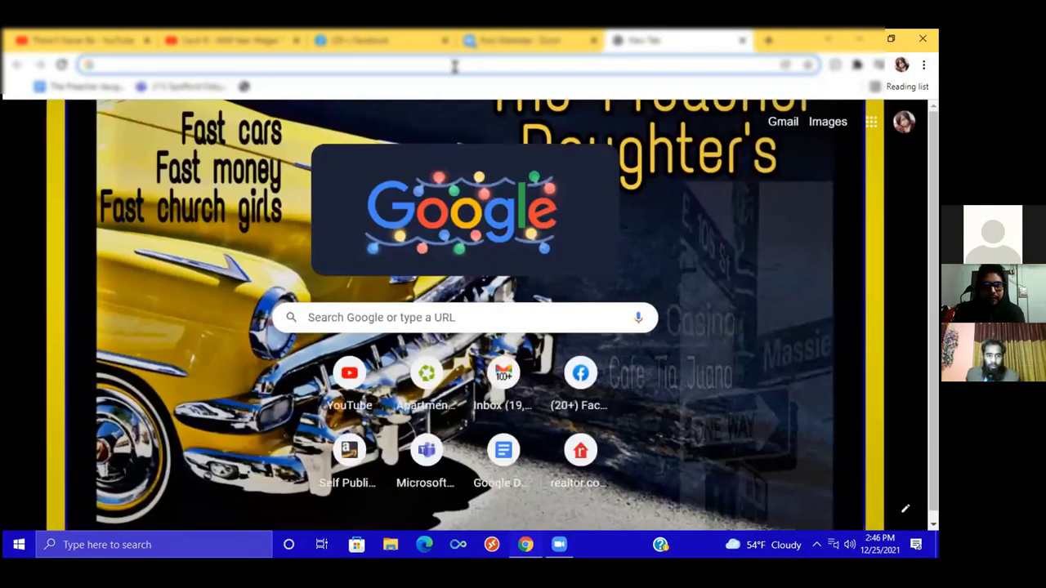
type("fiver")
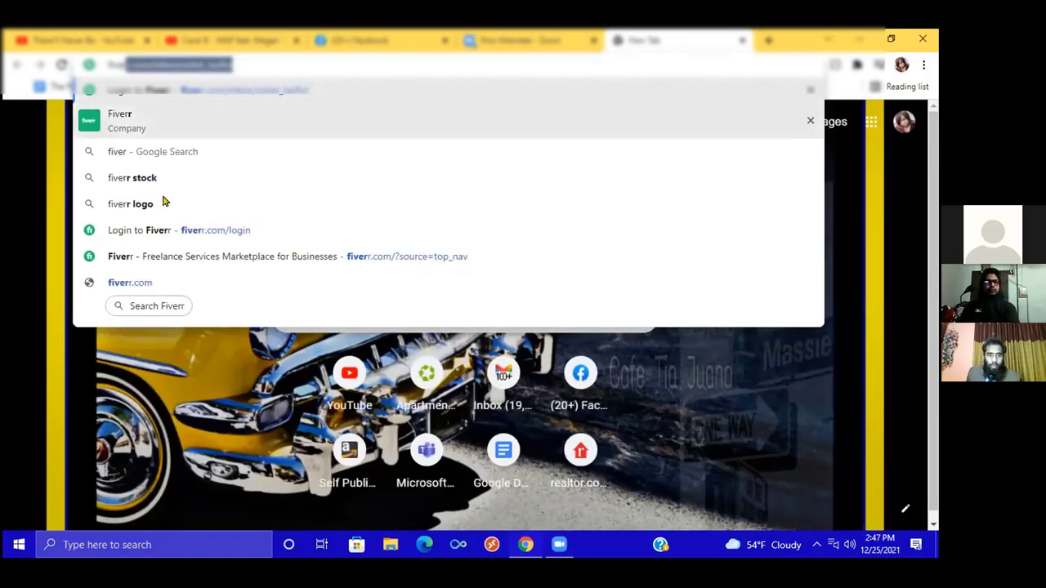
left_click(174, 96)
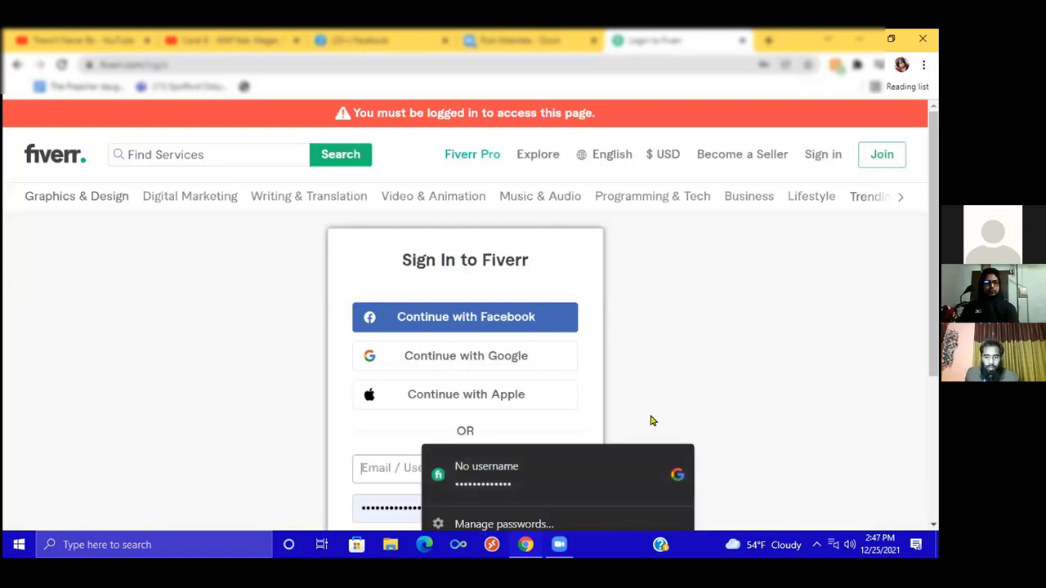
Step: Sign in to Fiverr with the buyer's existing Google account
scroll(650, 419, "down", 1)
scroll(650, 420, "down", 2)
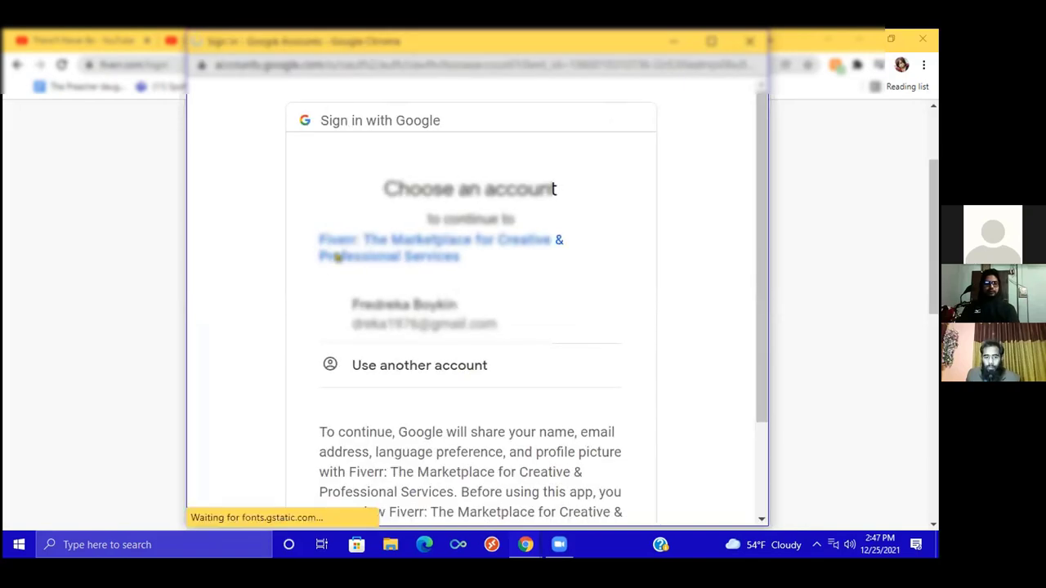
left_click(409, 317)
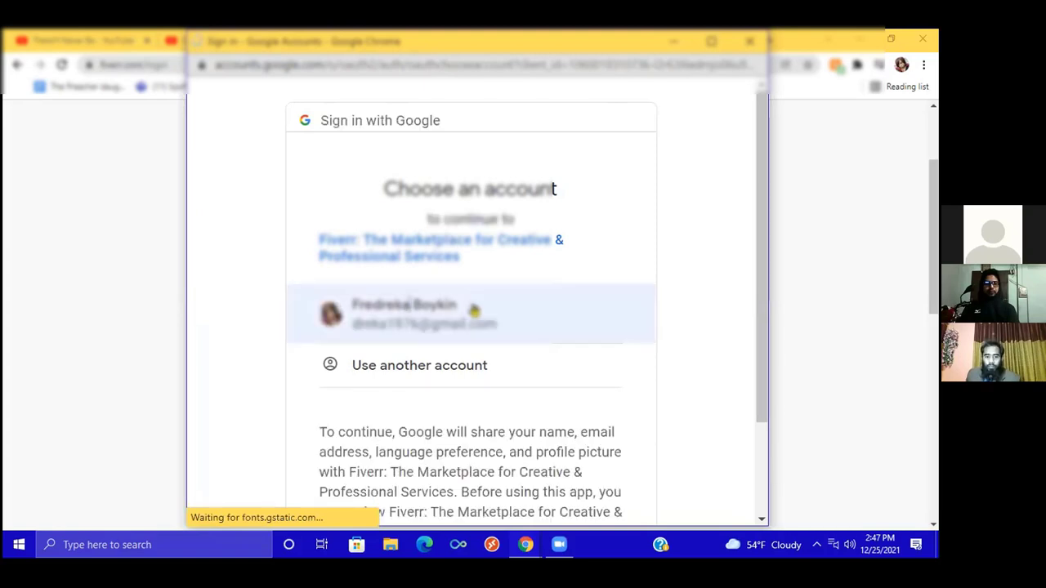
scroll(671, 351, "down", 2)
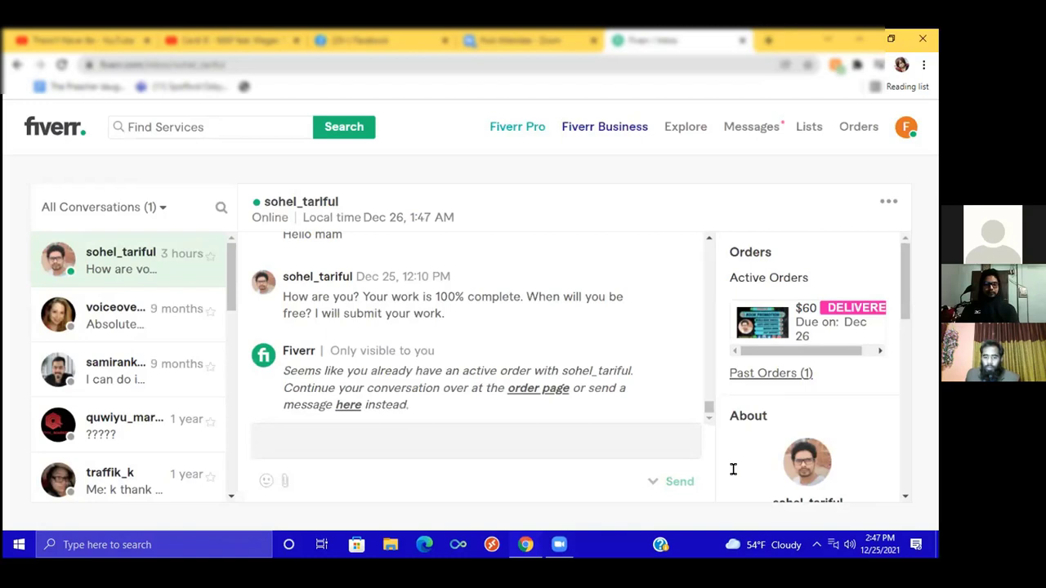
Step: Open the order page linked in the seller conversation and view the delivery with its attachment
left_click(527, 394)
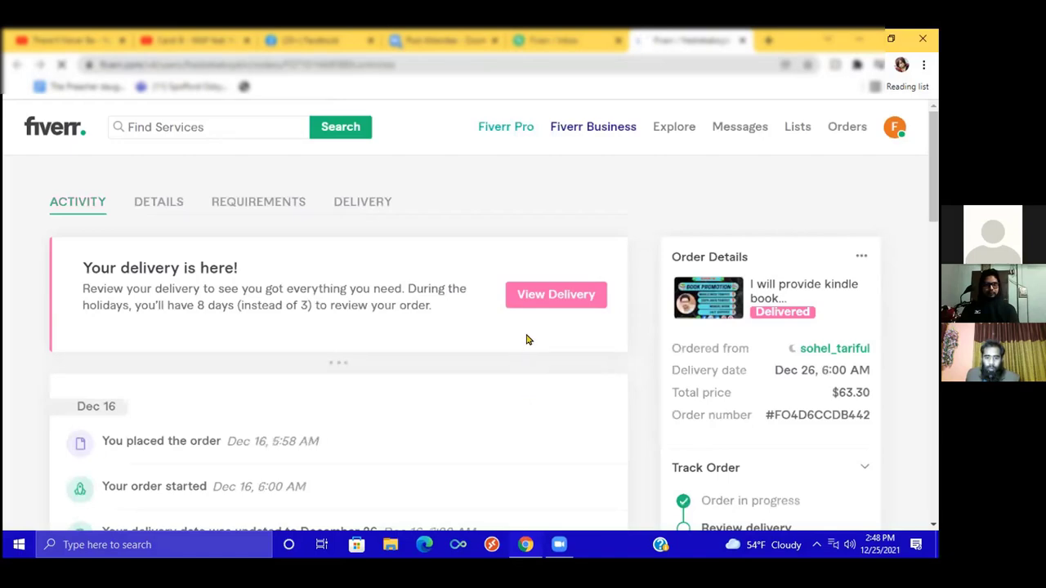
left_click(552, 295)
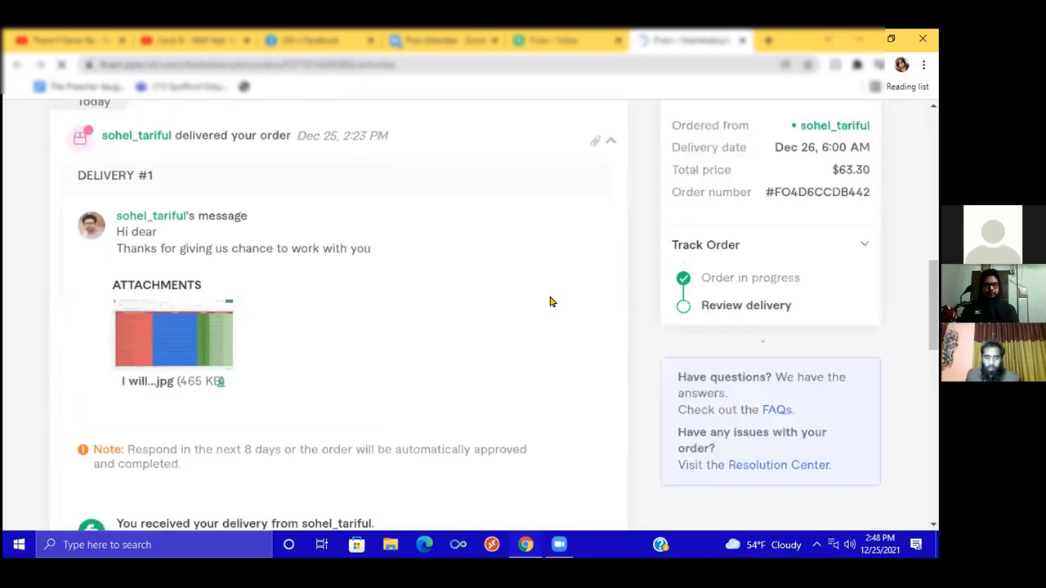
scroll(549, 301, "down", 3)
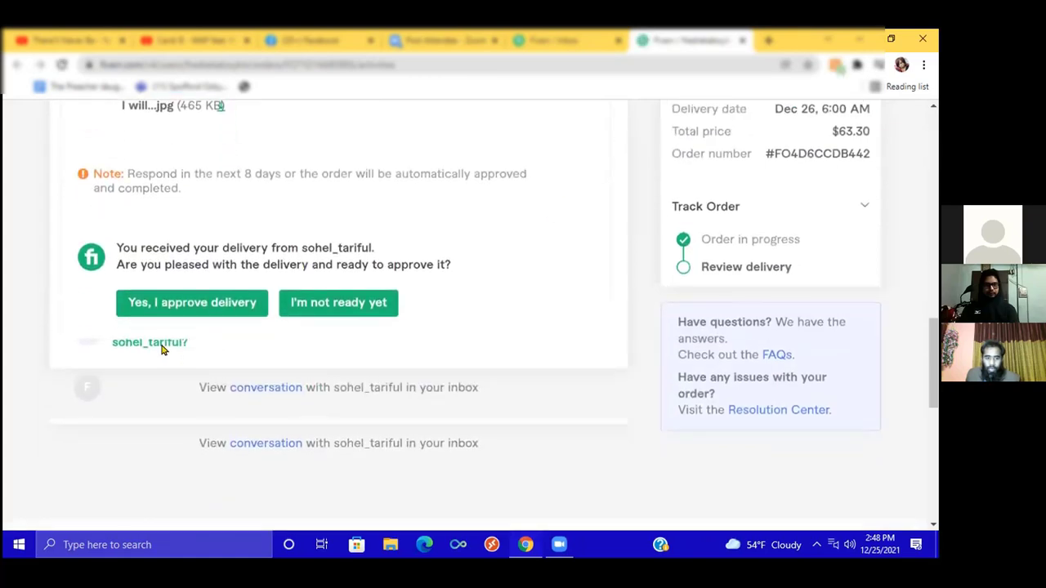
Step: Approve the final delivery of the book promotion order
left_click(210, 304)
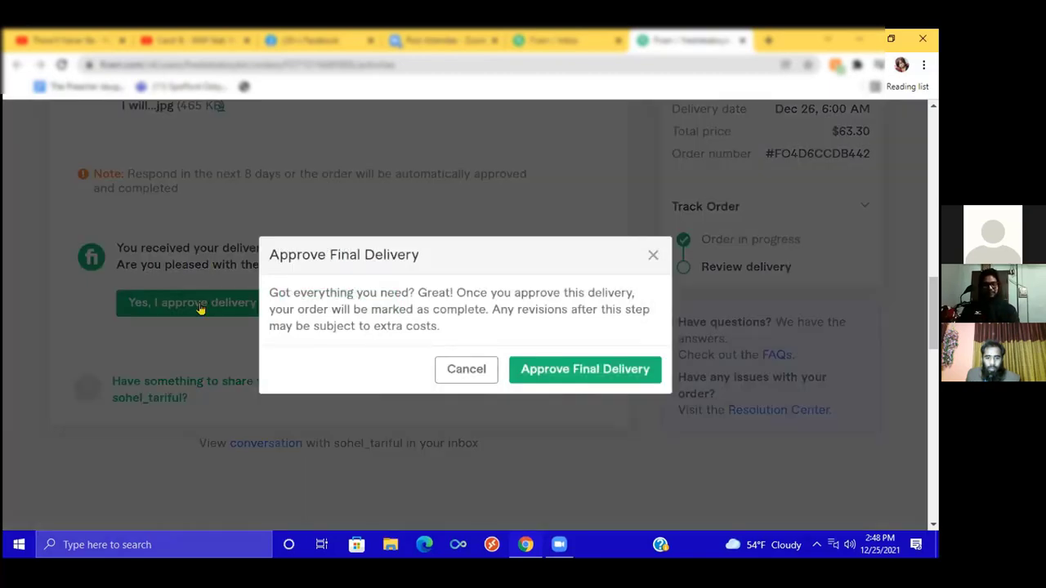
left_click(466, 369)
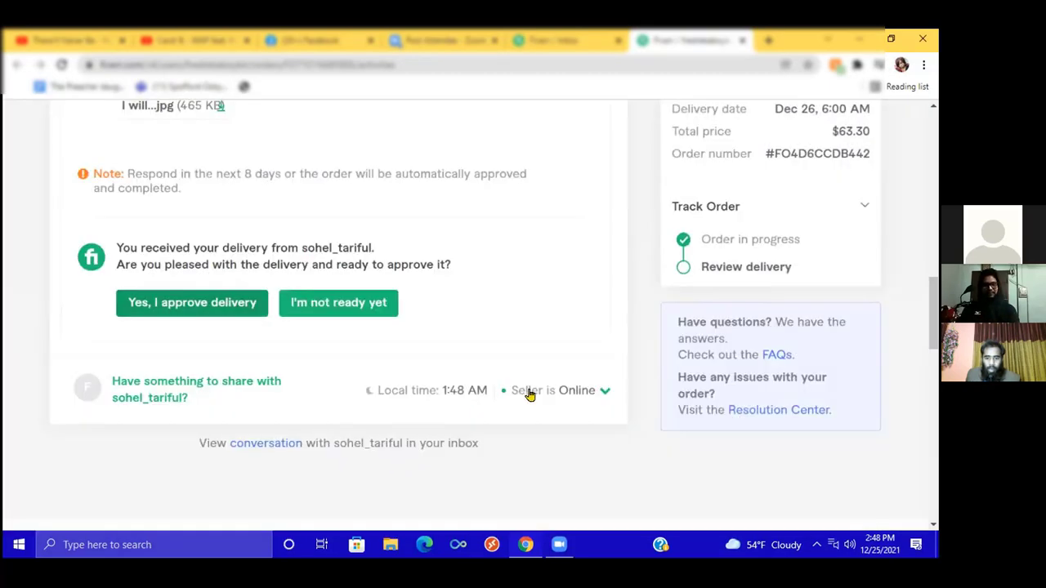
left_click(221, 303)
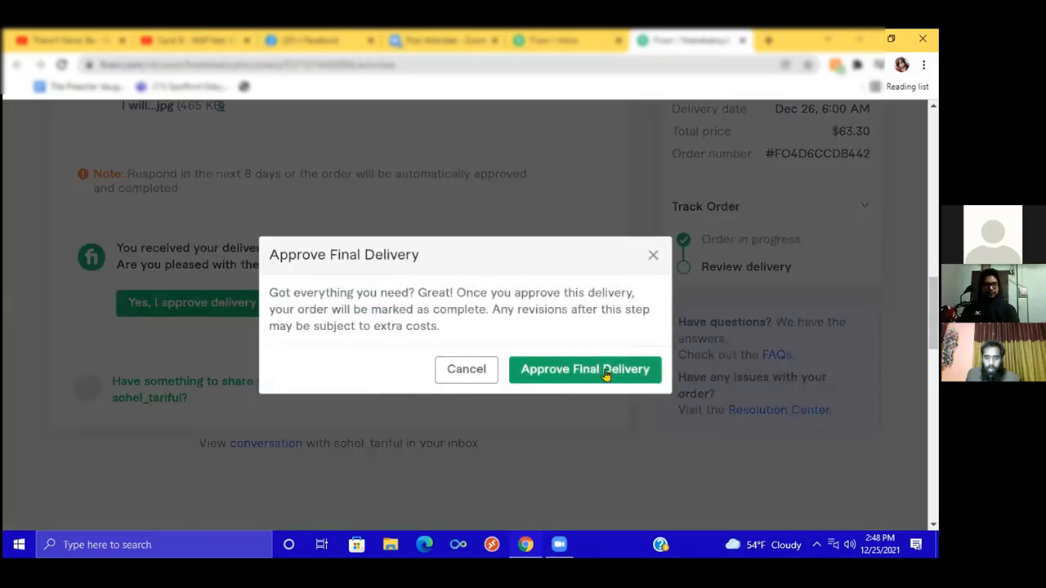
left_click(599, 376)
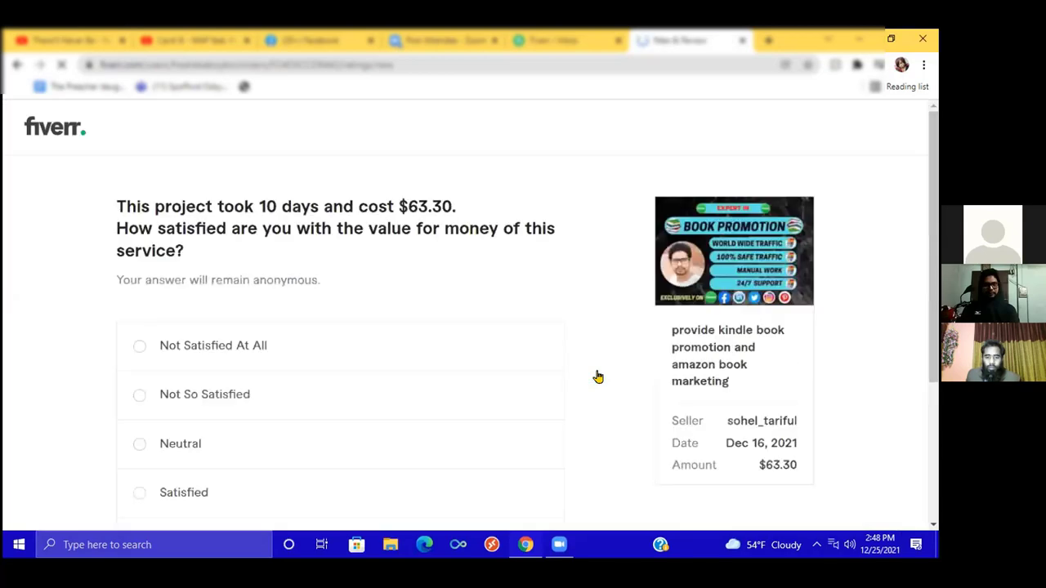
Step: Rate the value for money of the service as Very Satisfied and continue to the public feedback
scroll(270, 379, "down", 1)
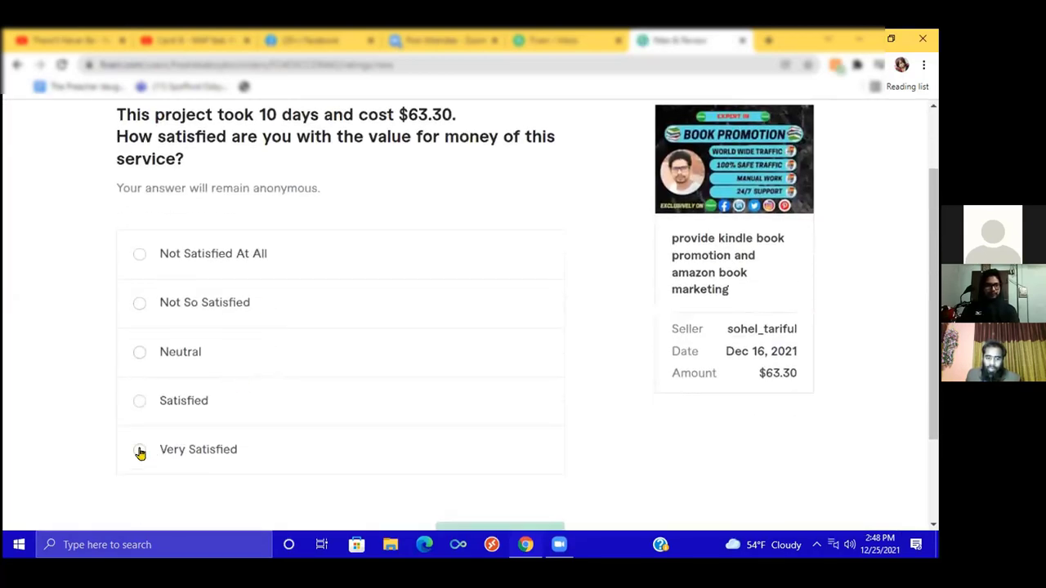
left_click(139, 451)
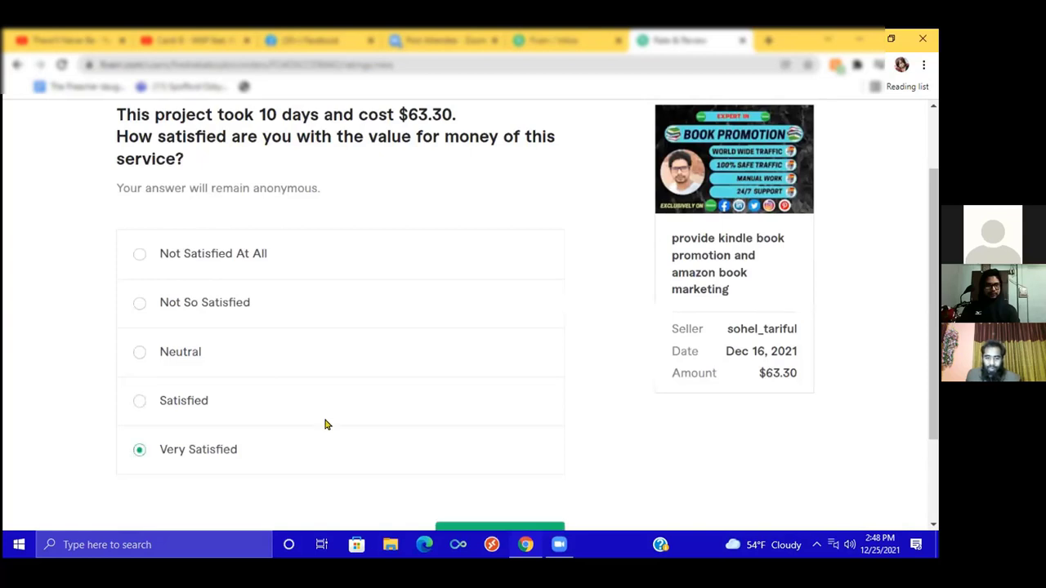
scroll(325, 424, "down", 2)
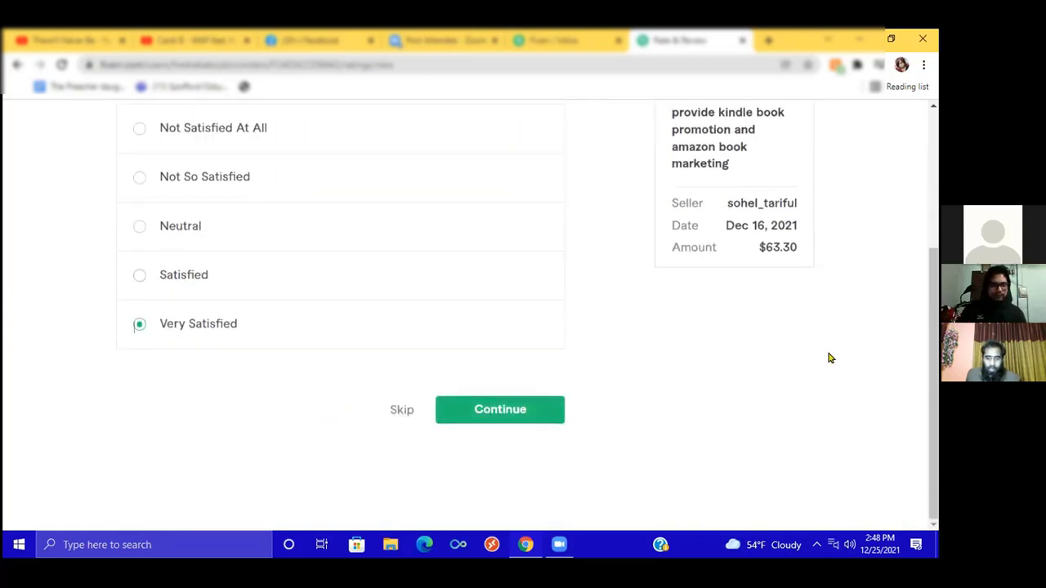
left_click(505, 411)
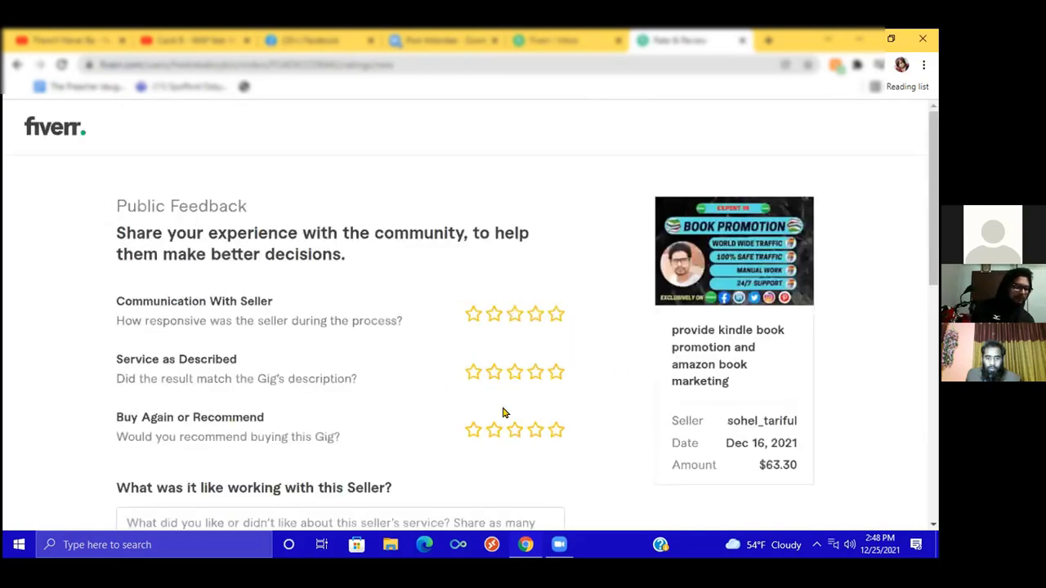
Step: Give five stars each for Communication With Seller, Service as Described and Buy Again or Recommend
left_click(555, 316)
left_click(555, 371)
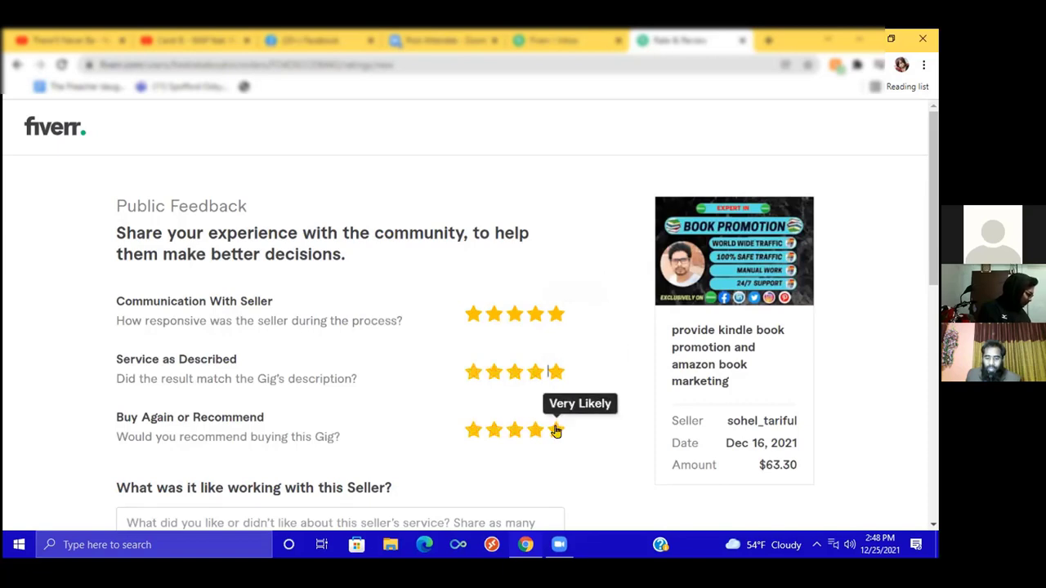
left_click(555, 431)
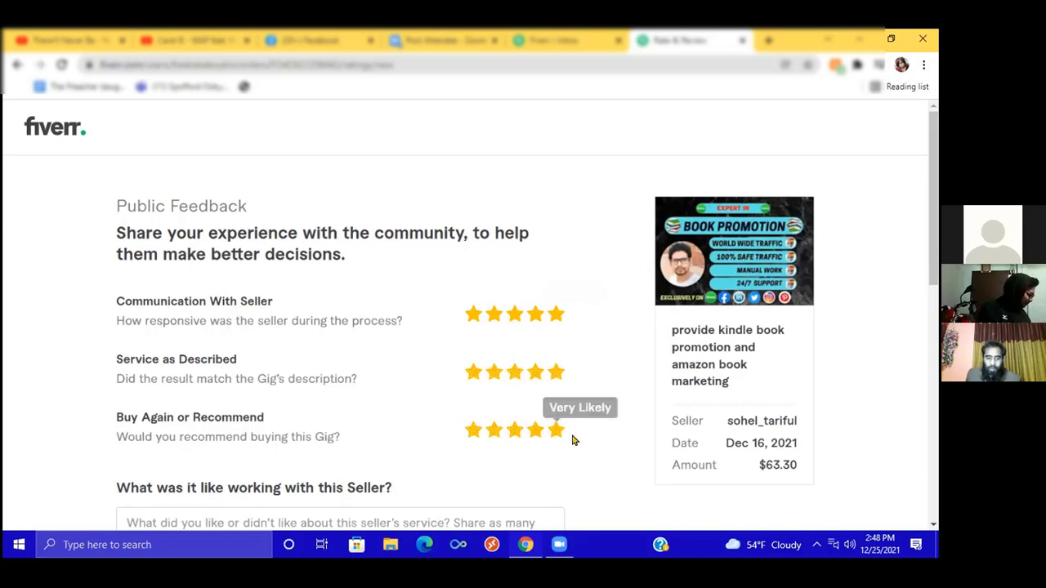
Step: Write "Very Satisfied with the work and hopre to work with you again," as the review of working with this seller
scroll(572, 437, "down", 2)
scroll(573, 439, "down", 1)
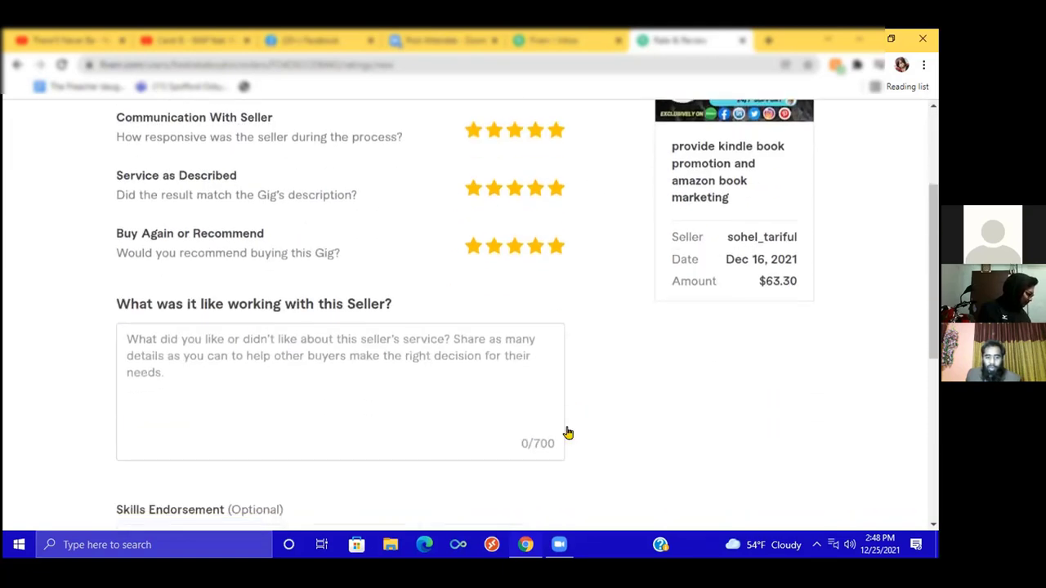
left_click(433, 402)
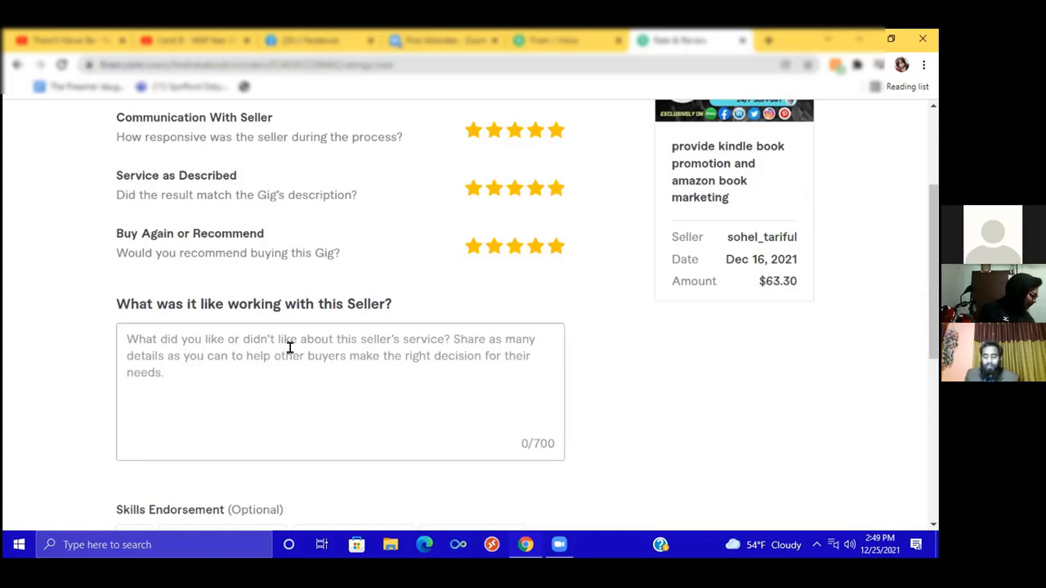
left_click(289, 347)
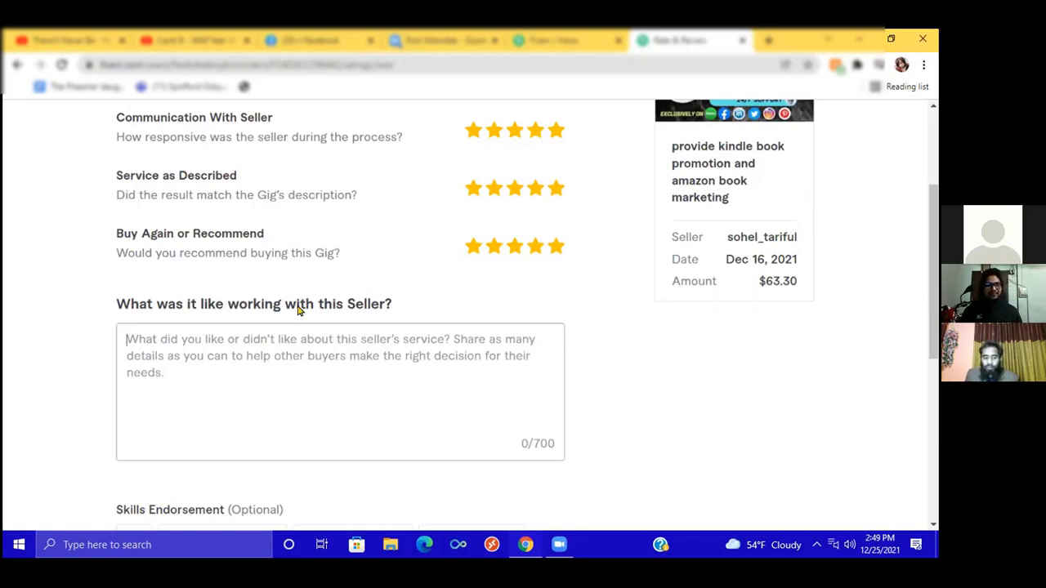
type("Very Sat")
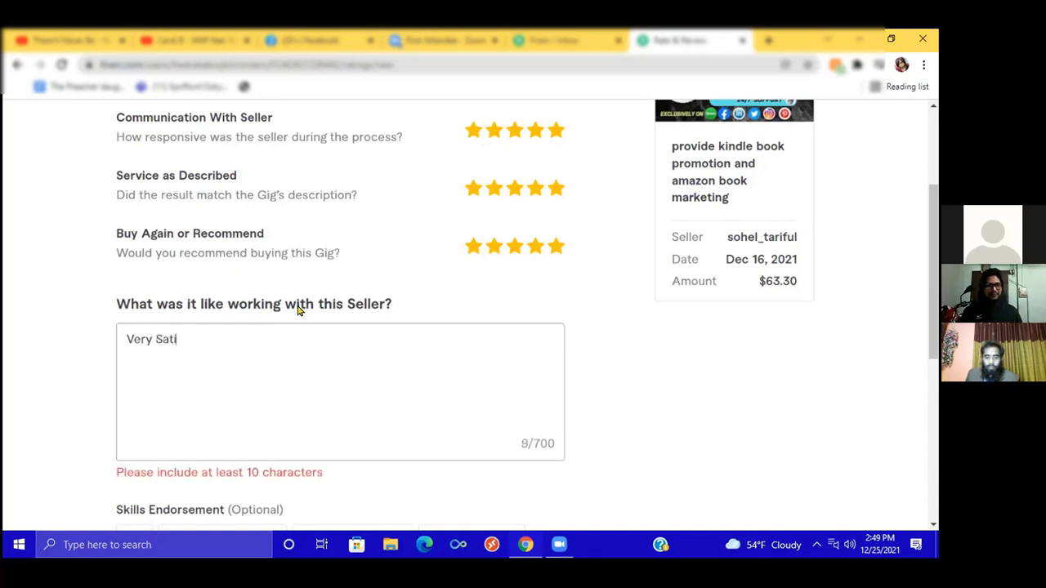
type("isfied with the")
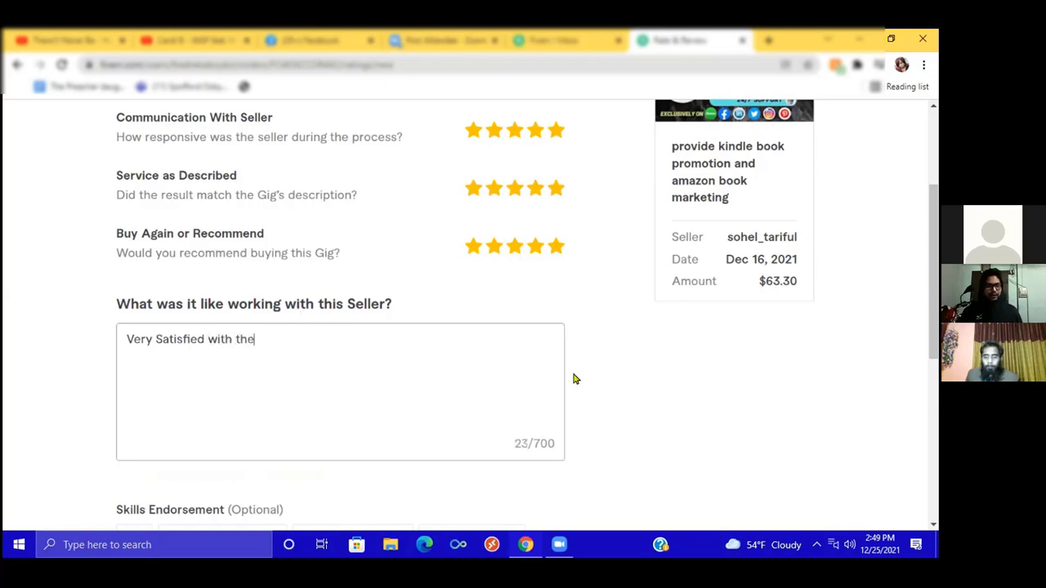
type(" work ")
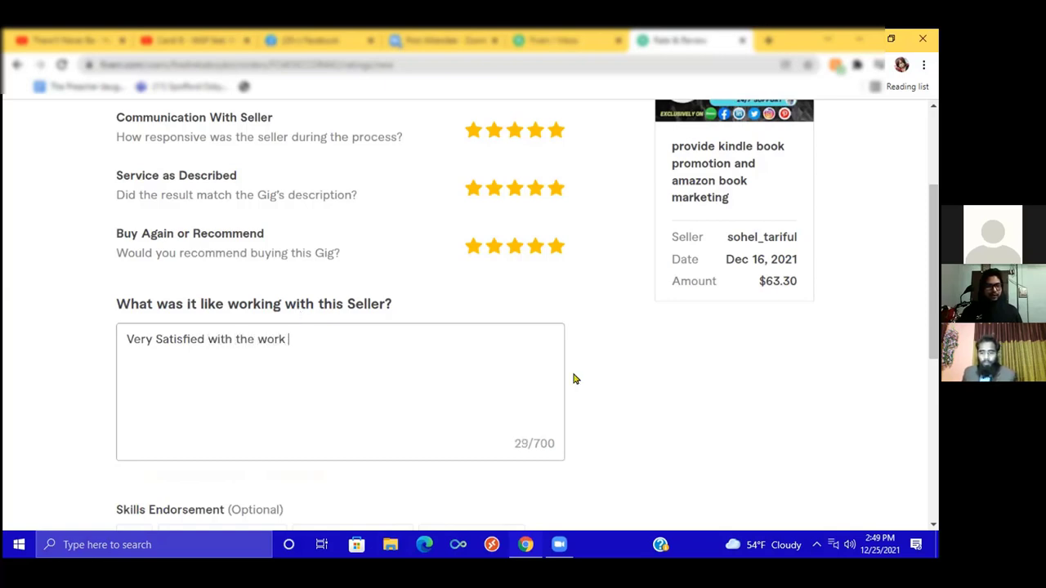
type("and hop")
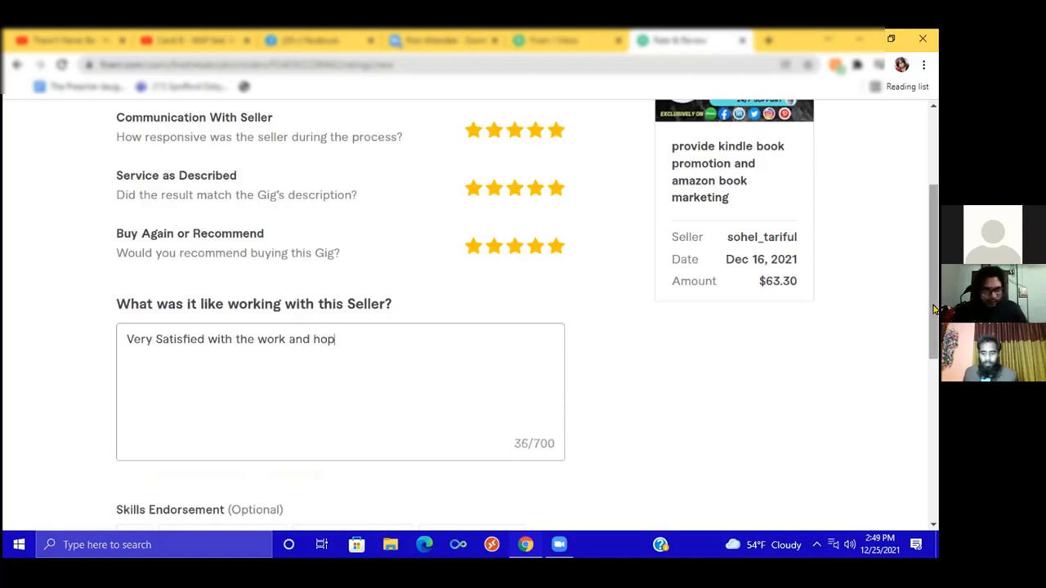
type("re to ")
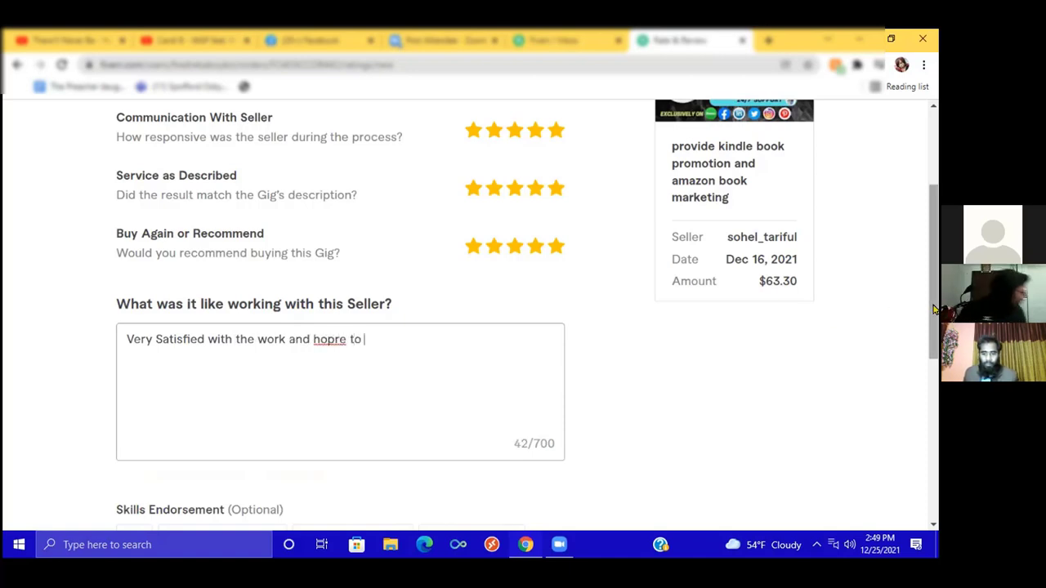
type("work wo")
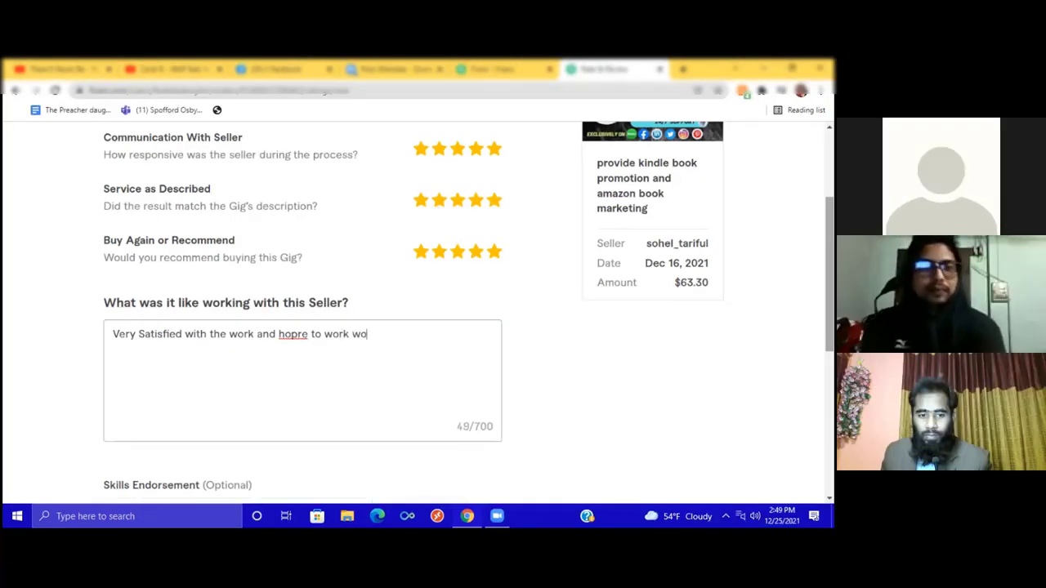
key("BackSpace")
type("ith you a")
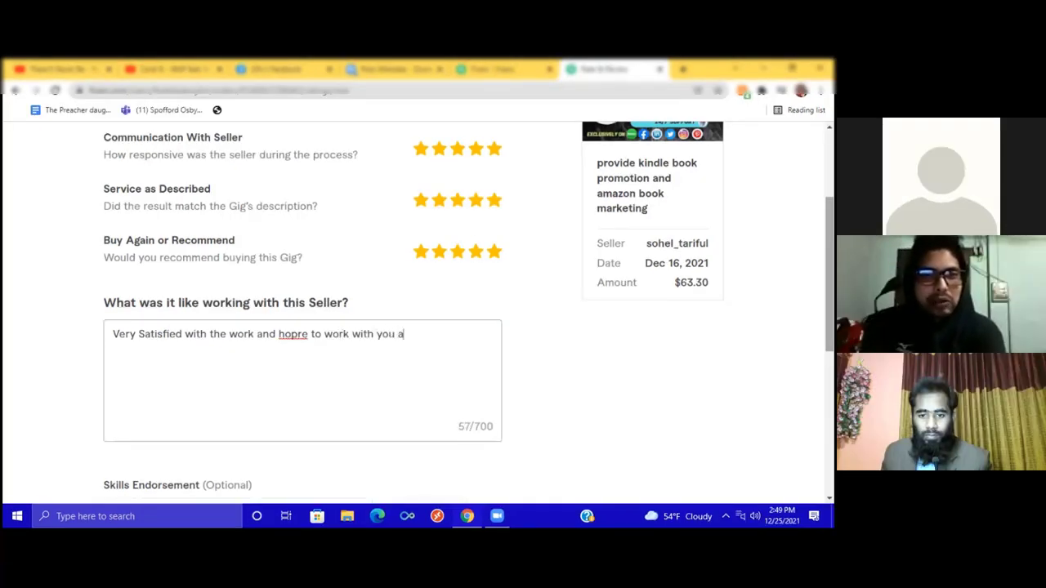
type("gain,")
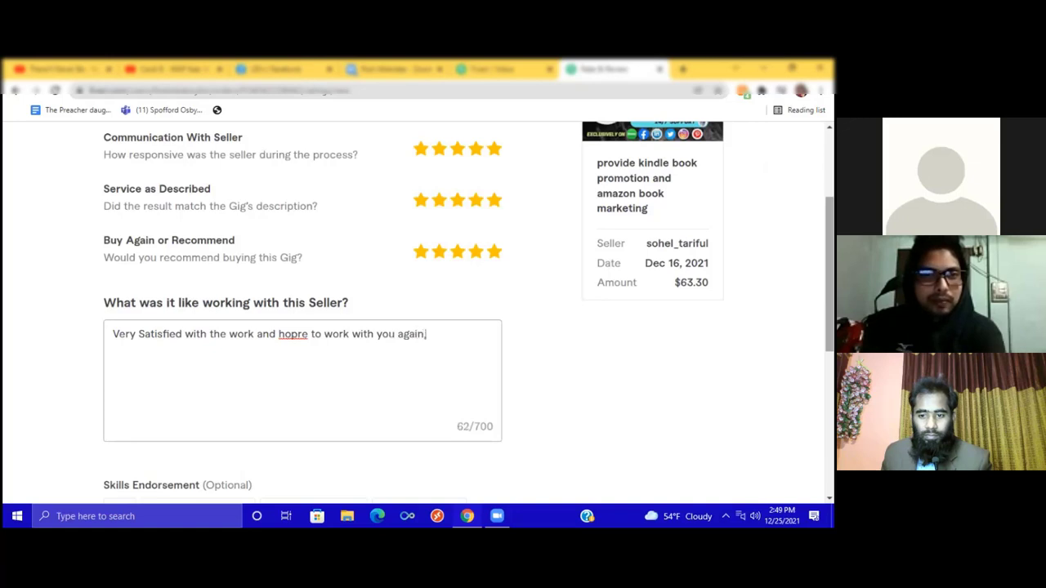
Step: Correct "hopre" to "hope" in the review, end the sentence with a period and add "Thank you!"
left_click(303, 333)
type("r")
key("BackSpace")
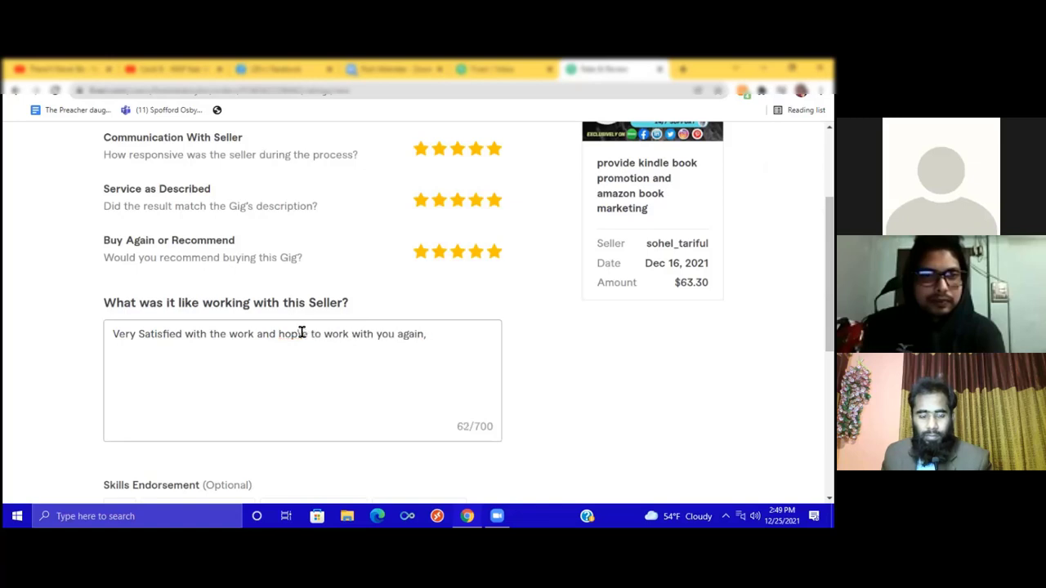
key("BackSpace")
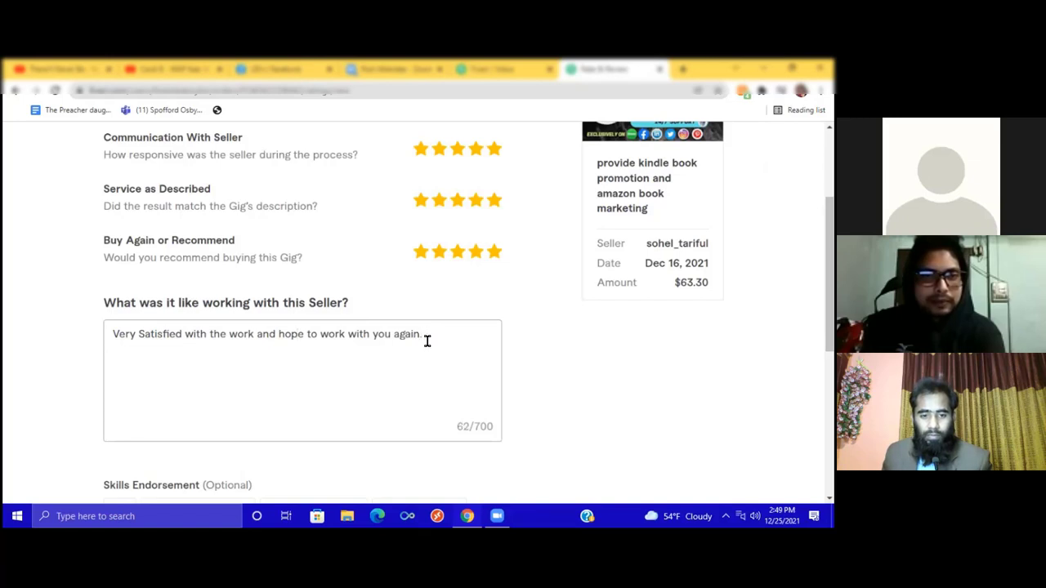
type("Thank you!")
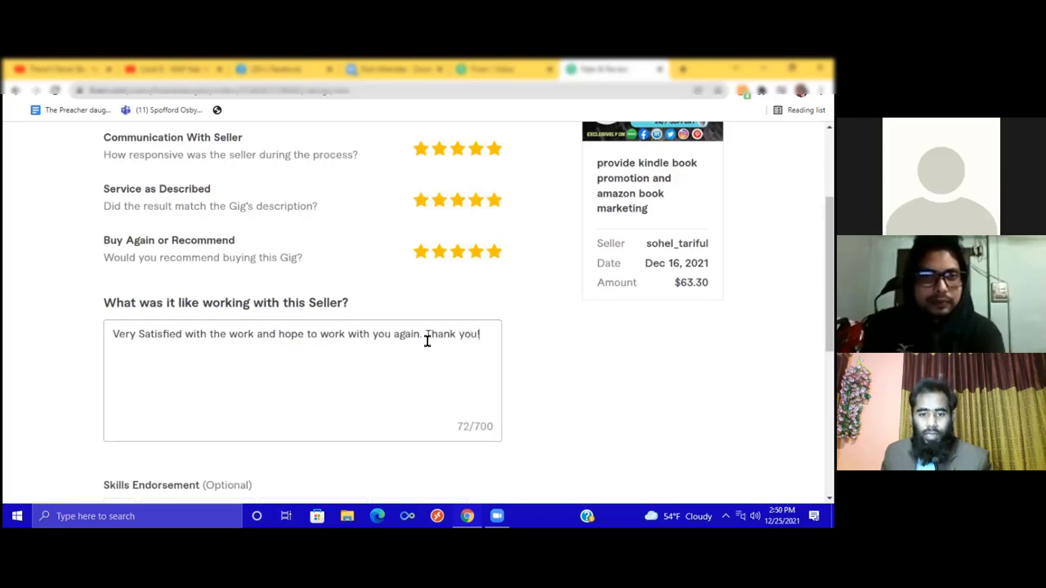
Step: Endorse the seller's skills Seo, Facebook Marketing, Youtube Marketing, Digital Marketing and Video Marketing
scroll(529, 373, "down", 1)
scroll(530, 372, "down", 1)
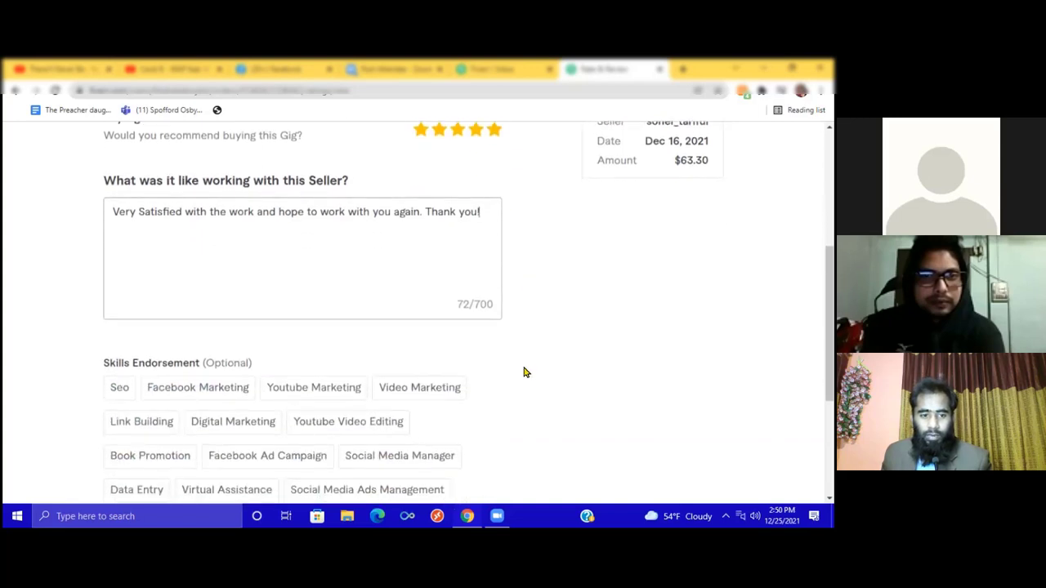
scroll(516, 369, "down", 1)
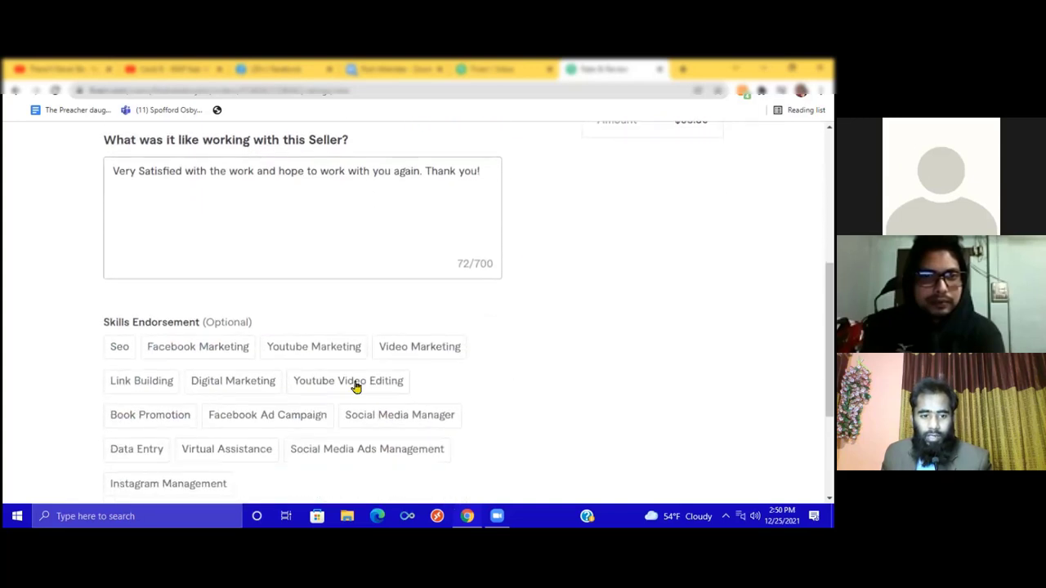
left_click(111, 351)
left_click(186, 348)
left_click(319, 350)
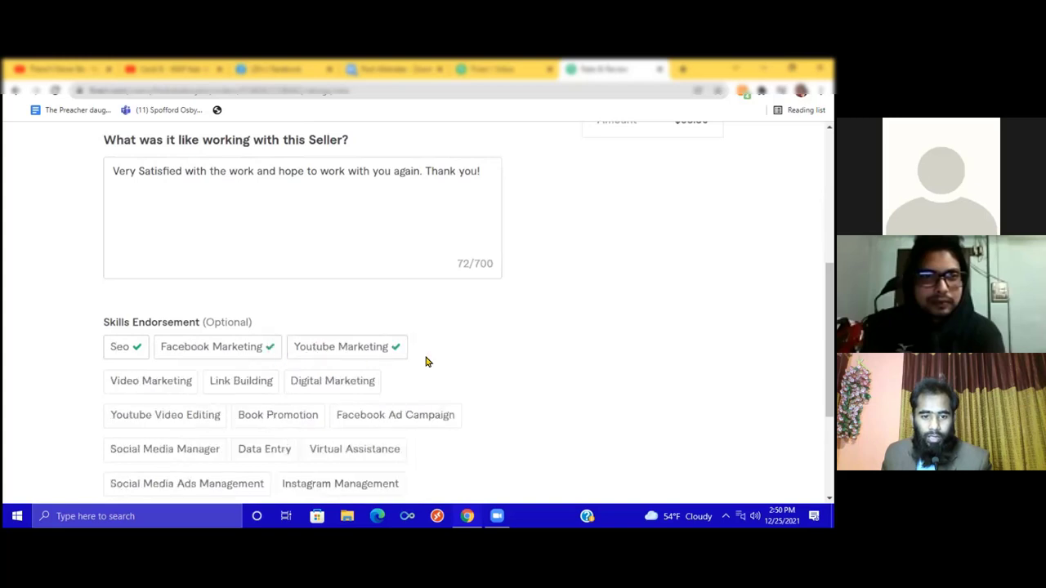
left_click(312, 380)
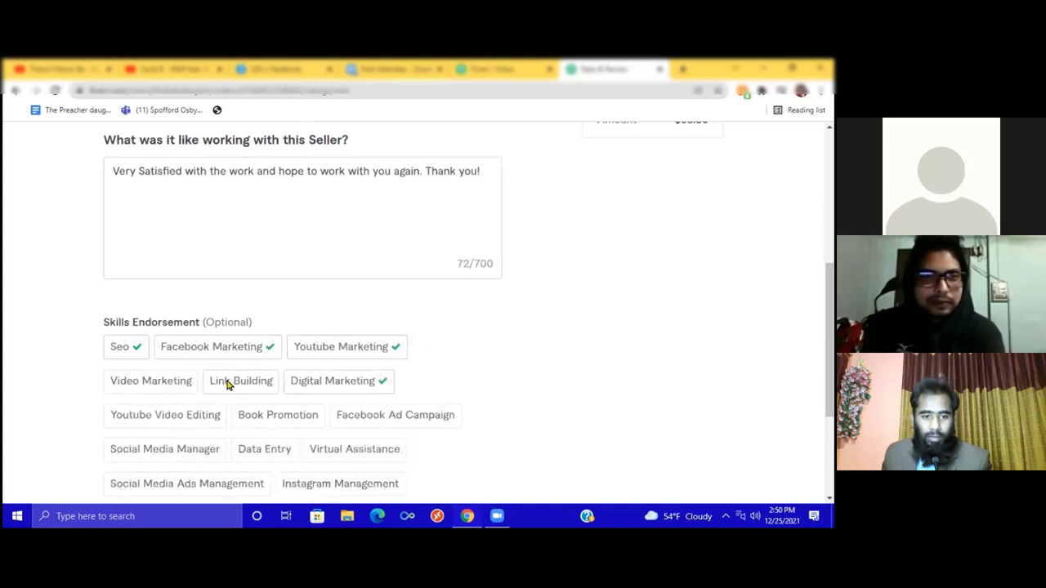
left_click(163, 381)
Step: Endorse Youtube Video Editing, Facebook Ad Campaign, Social Media Manager, Social Media Ads Management, Instagram Management, Book Promotion and Link Building, and send the feedback
scroll(392, 384, "down", 2)
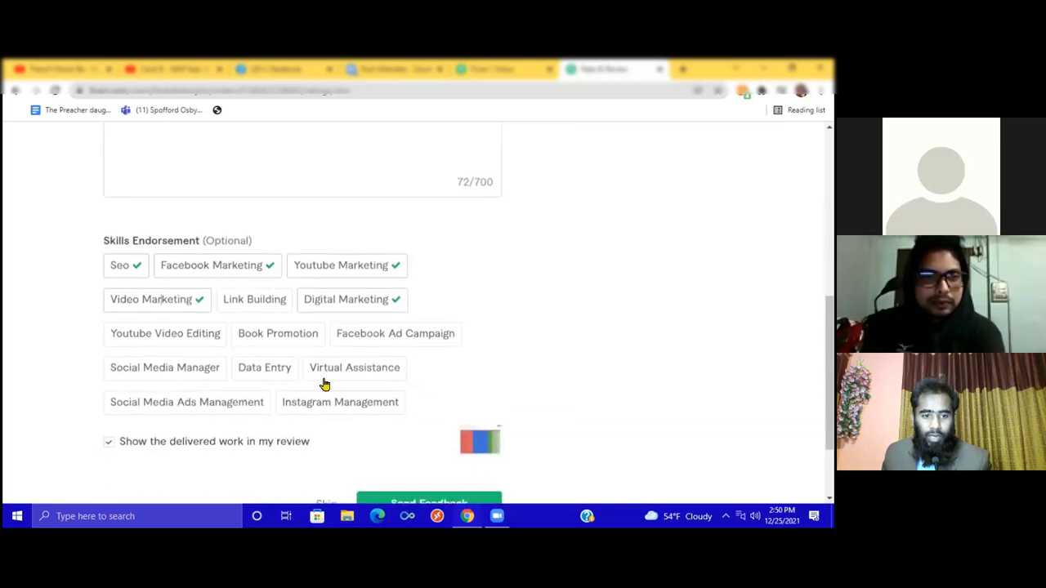
left_click(188, 341)
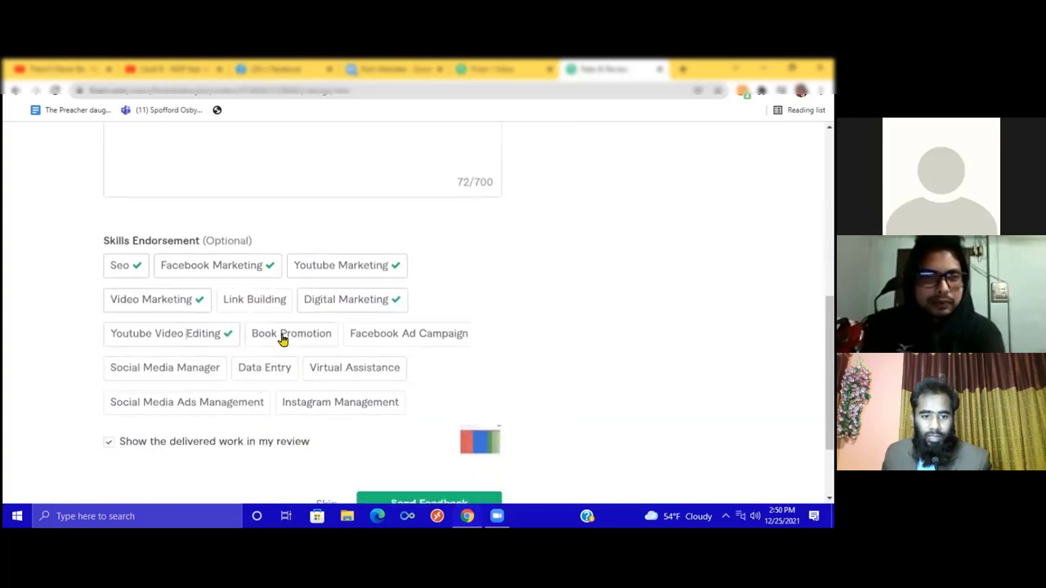
left_click(367, 342)
left_click(198, 368)
left_click(177, 402)
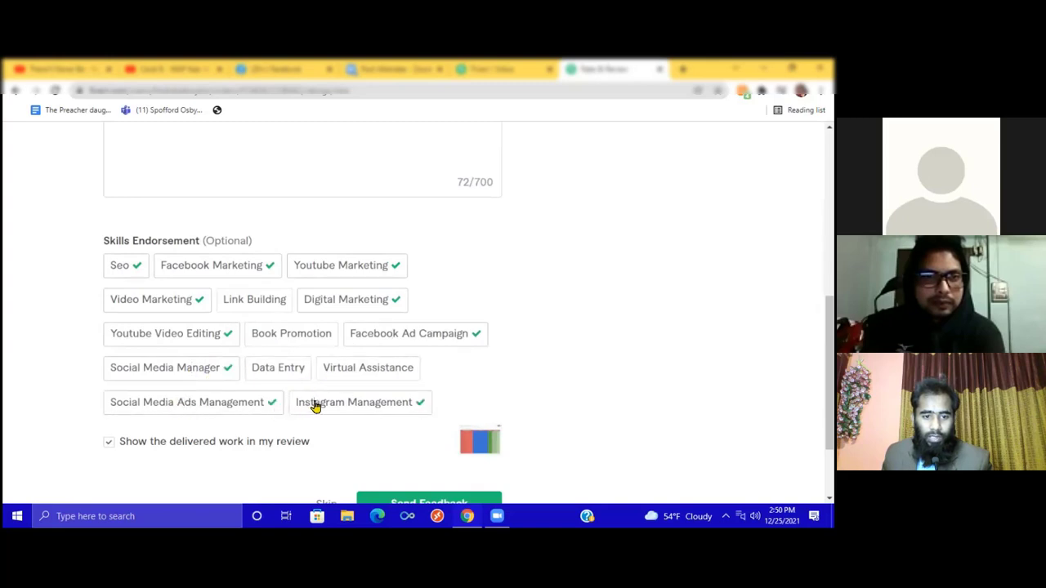
left_click(295, 335)
left_click(263, 306)
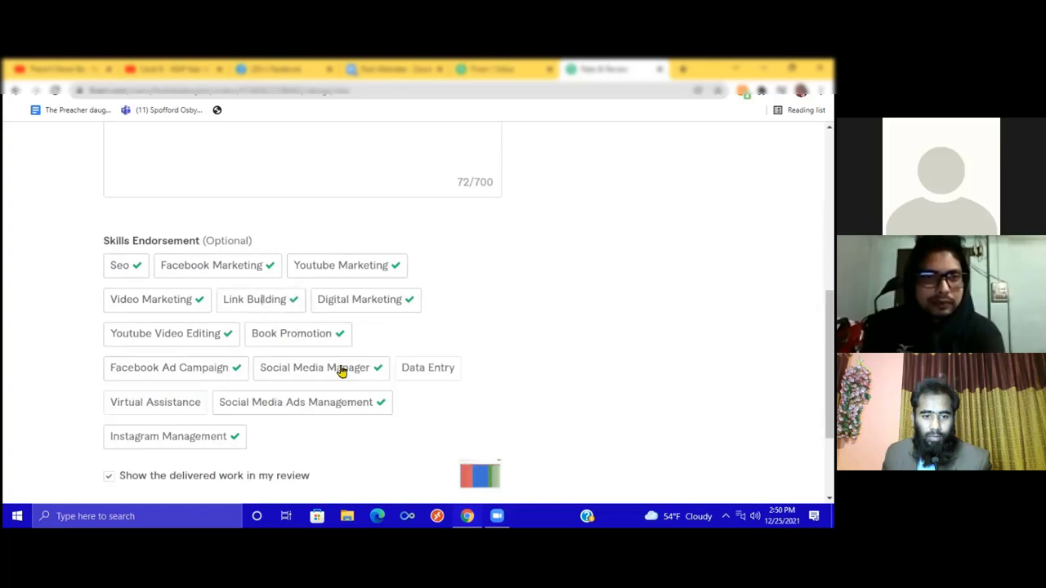
scroll(343, 379, "down", 2)
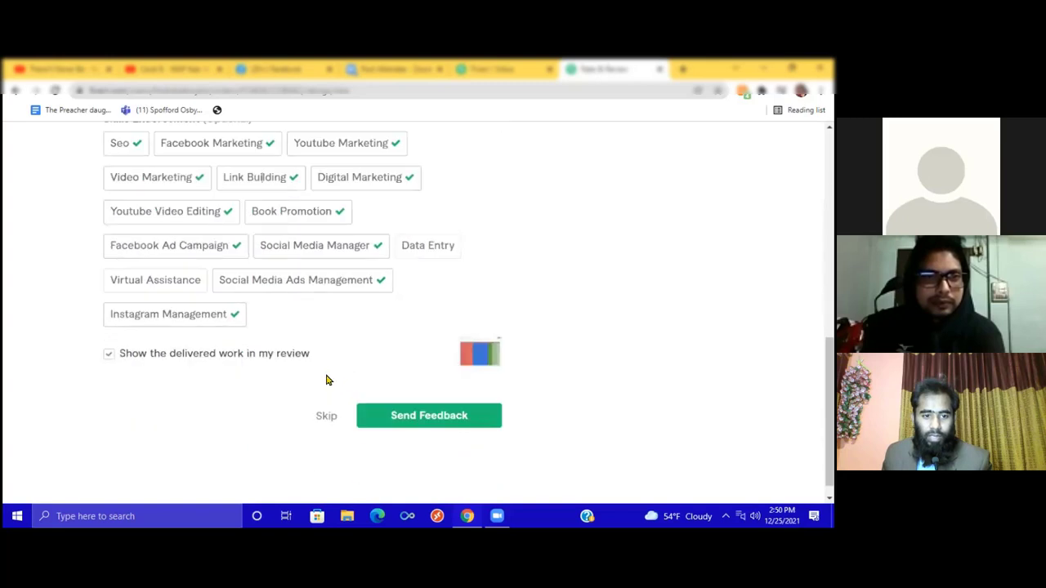
left_click(407, 420)
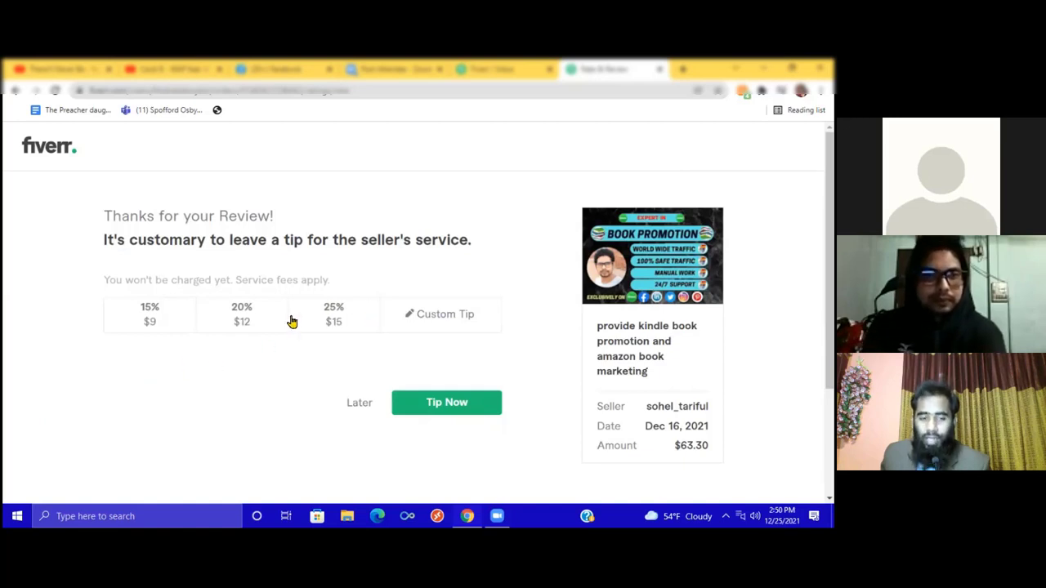
Step: Enter a custom tip of $10.00 for the seller with the message "Awsome!"
left_click(410, 314)
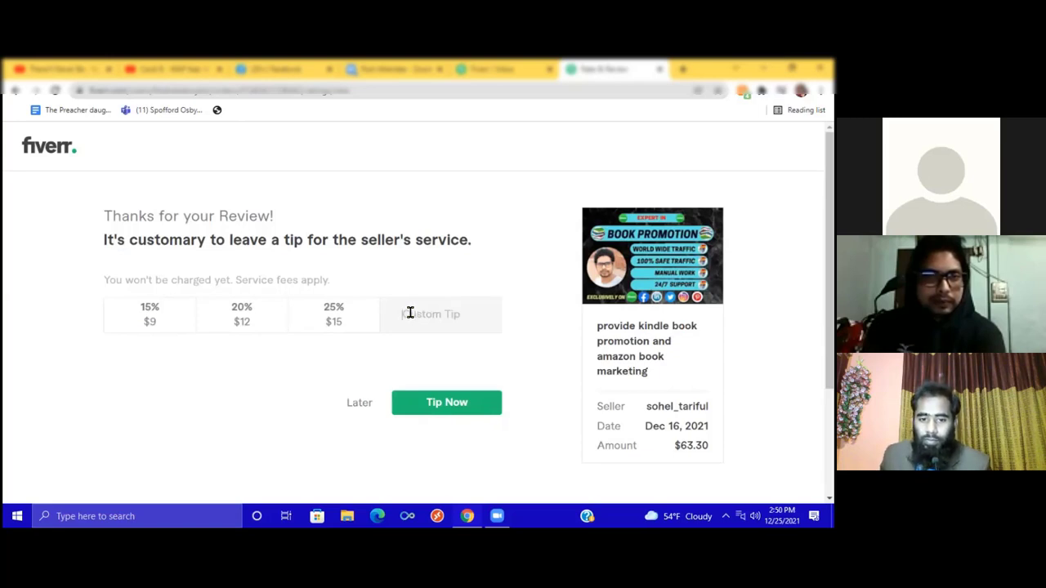
type("10.00")
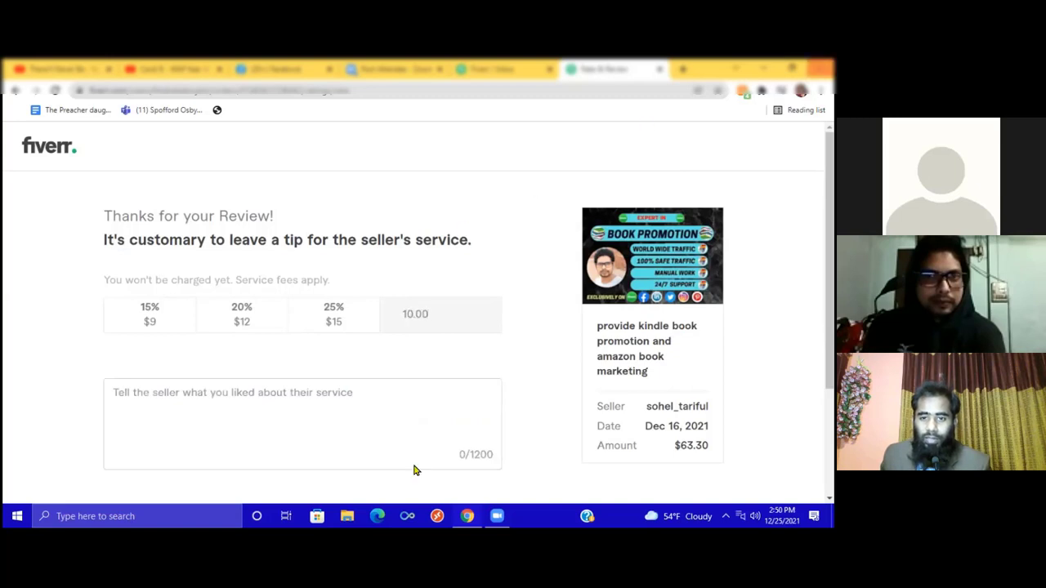
scroll(408, 457, "down", 2)
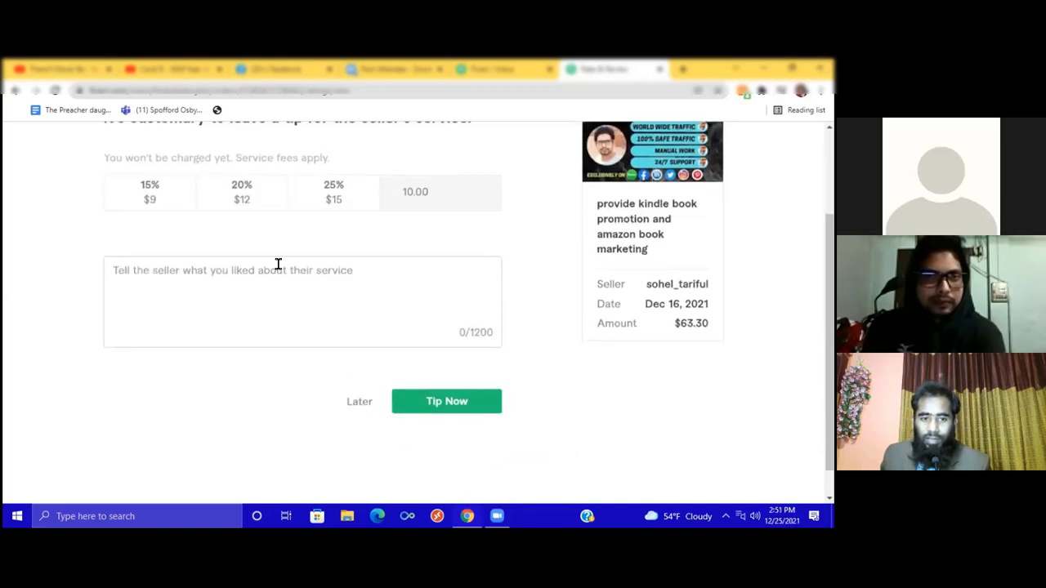
left_click(157, 271)
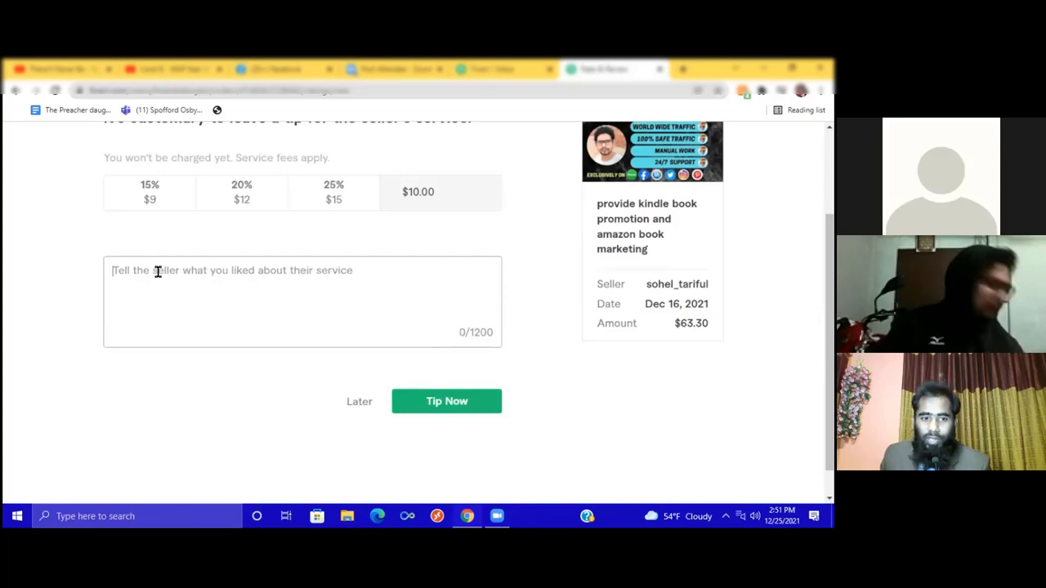
type("Awsome!")
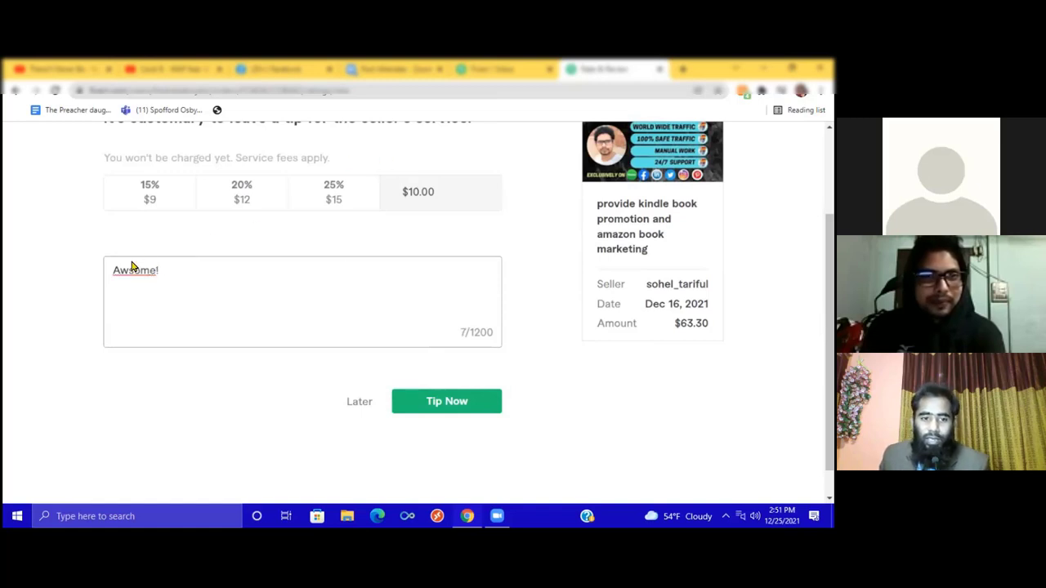
right_click(157, 301)
left_click(173, 292)
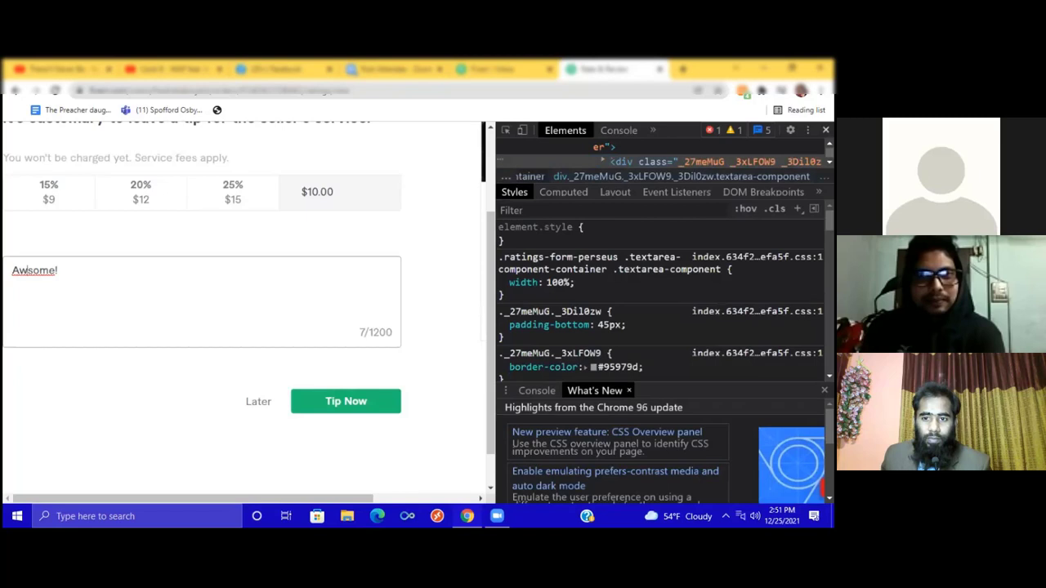
key("F12")
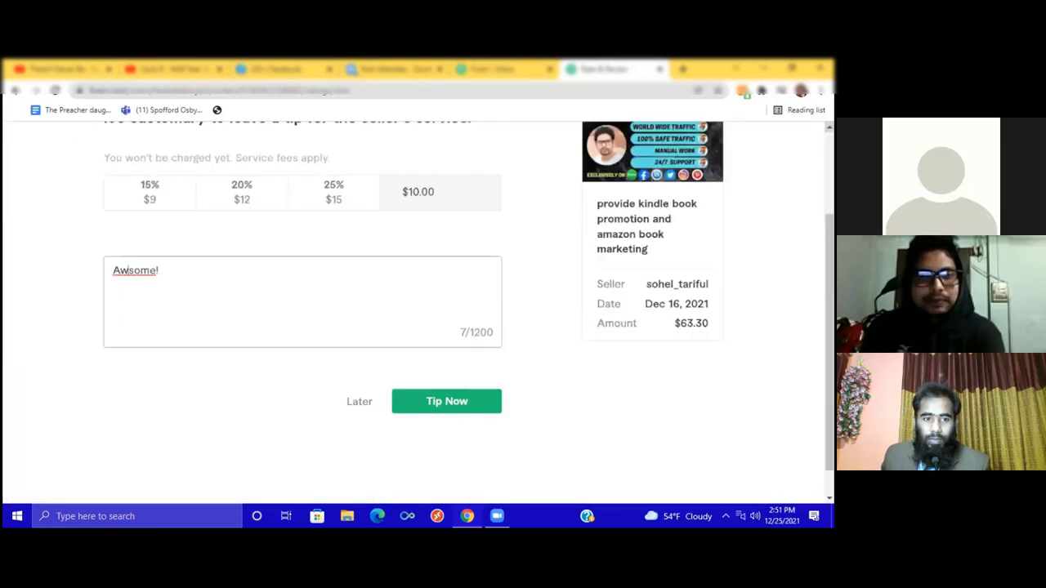
Step: Correct the tip message to "Awesome!" and submit the tip
left_click(128, 269)
type("e")
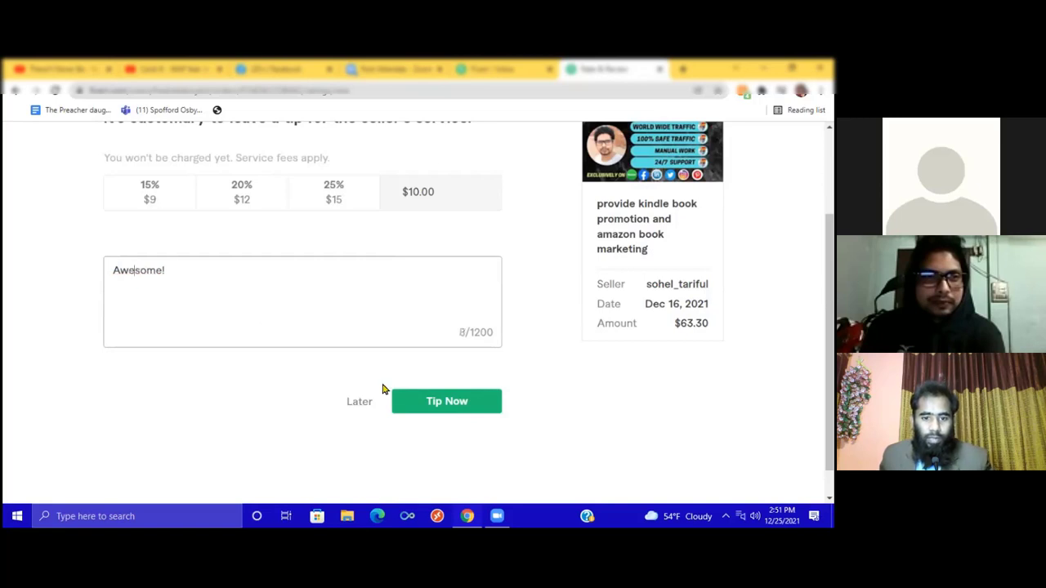
left_click(441, 402)
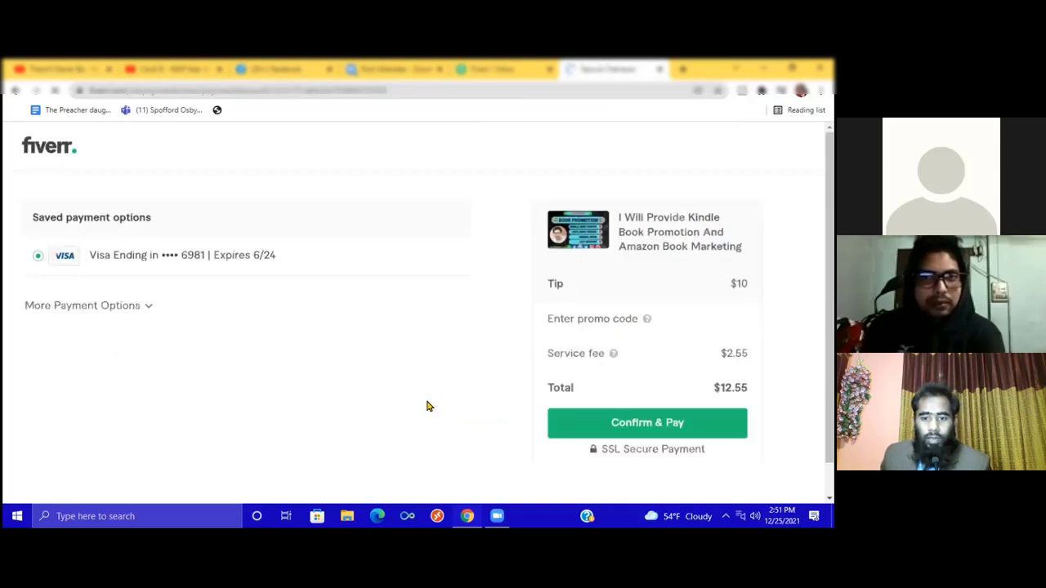
Step: Confirm and pay the $10 tip with the saved Visa card, dismissing the Capital One coupon offer and the gig sharing prompt
left_click(608, 430)
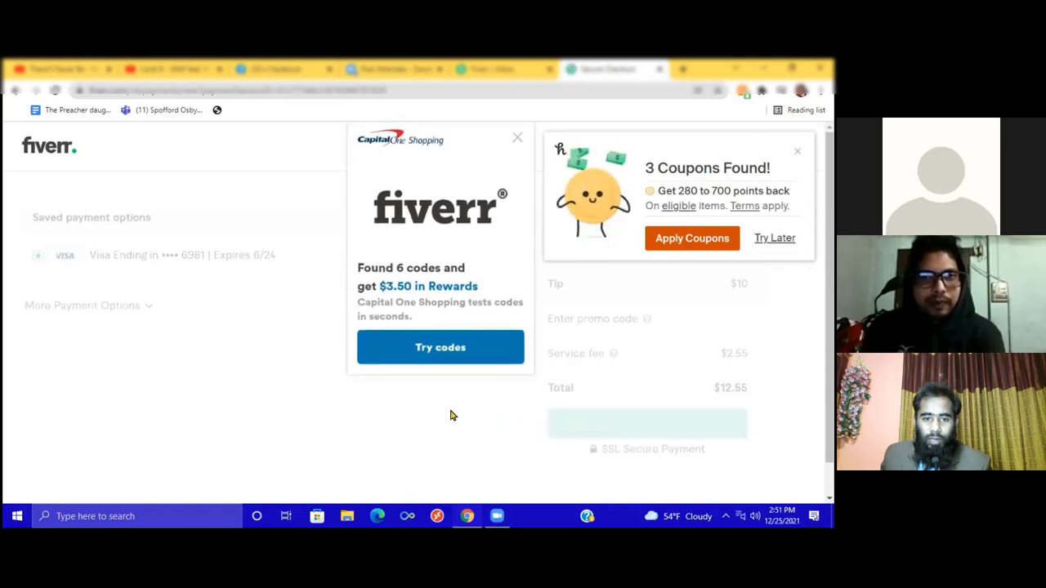
left_click(517, 139)
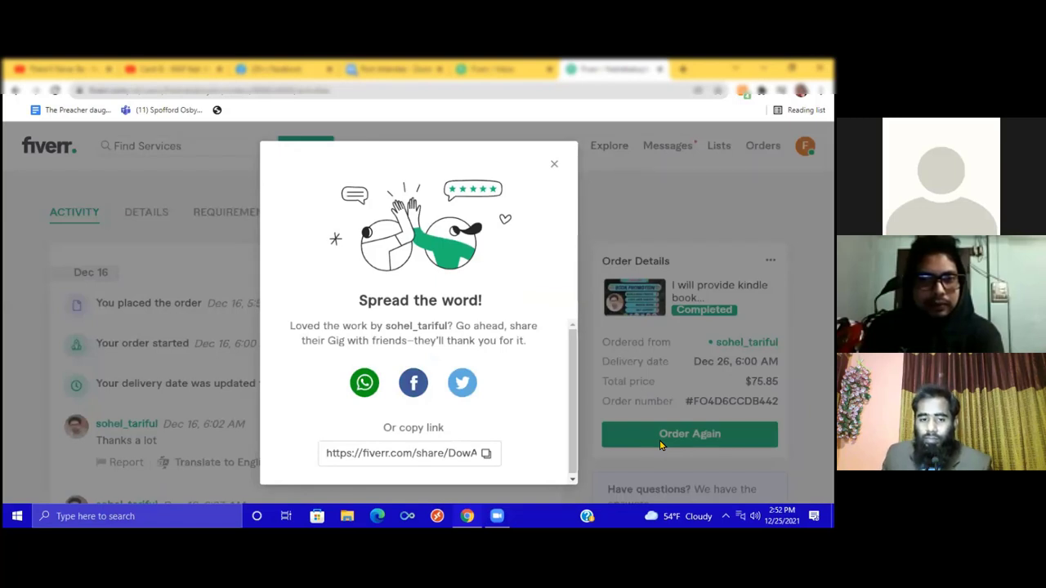
left_click(550, 164)
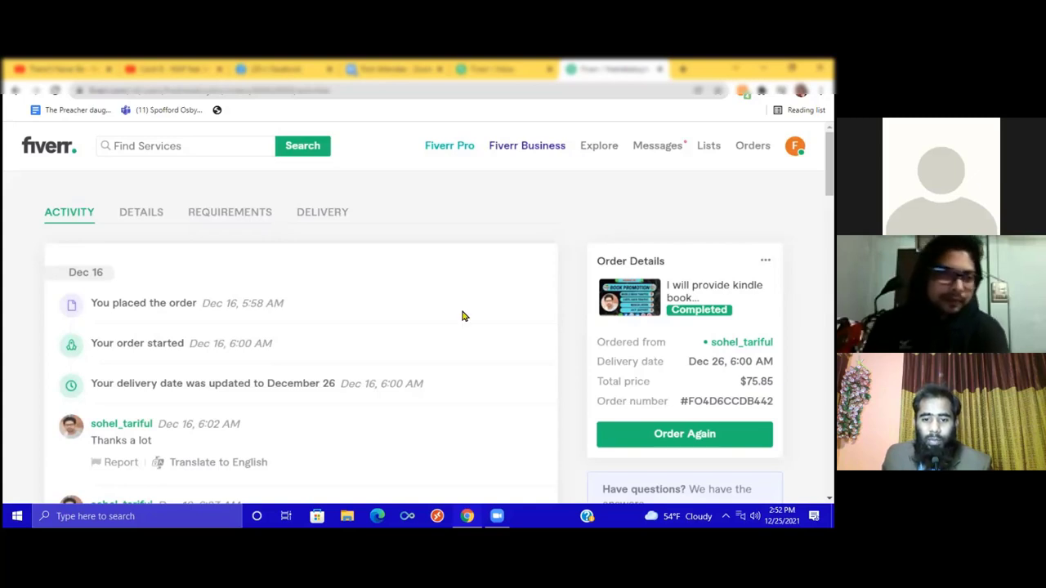
Step: Examine the completed order's activity from the delivery down to the submitted review and the tip
scroll(461, 316, "down", 2)
scroll(461, 316, "down", 3)
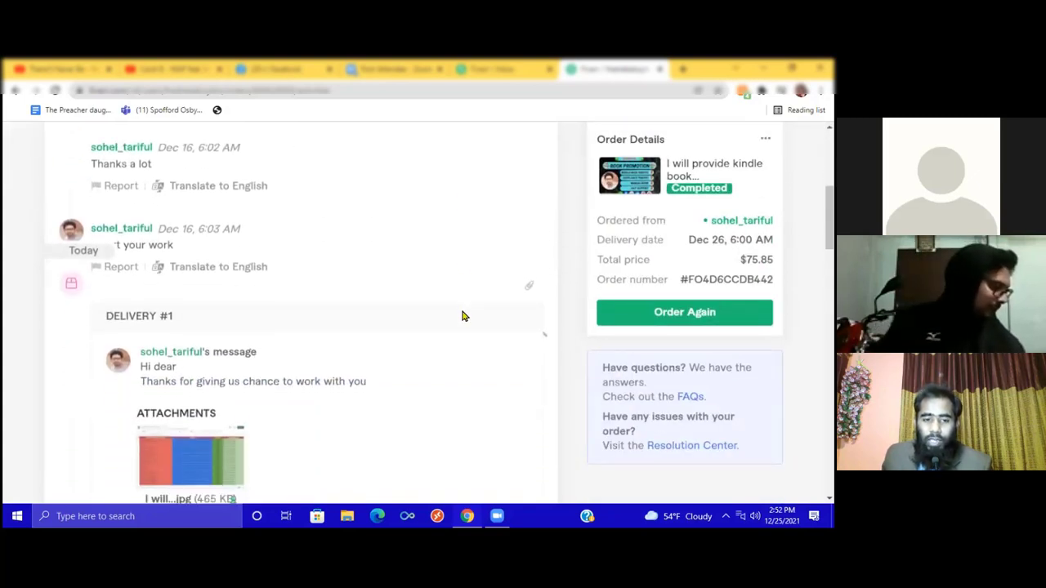
scroll(462, 316, "down", 2)
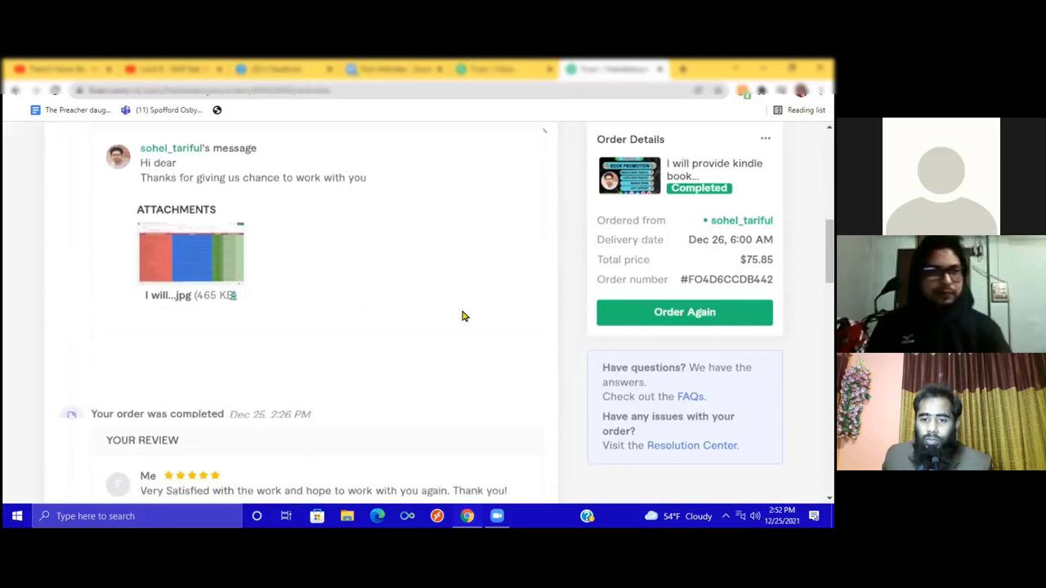
scroll(461, 316, "down", 2)
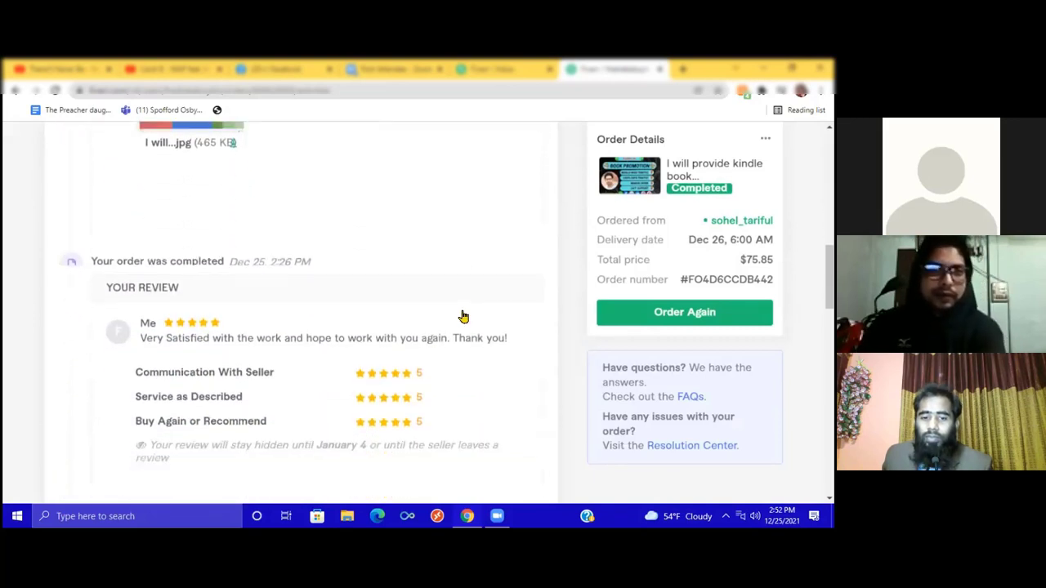
scroll(462, 316, "down", 2)
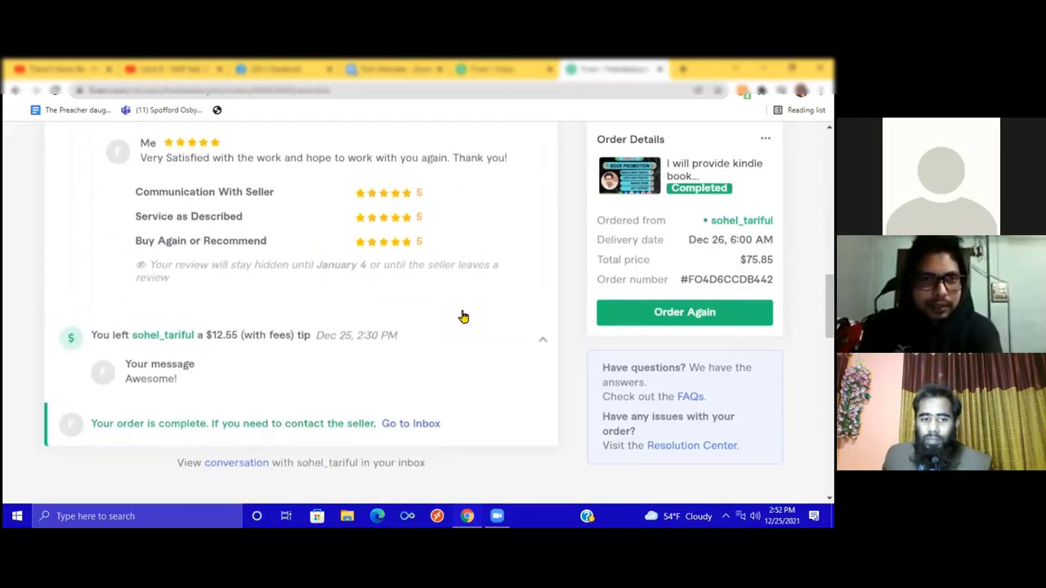
scroll(462, 316, "up", 1)
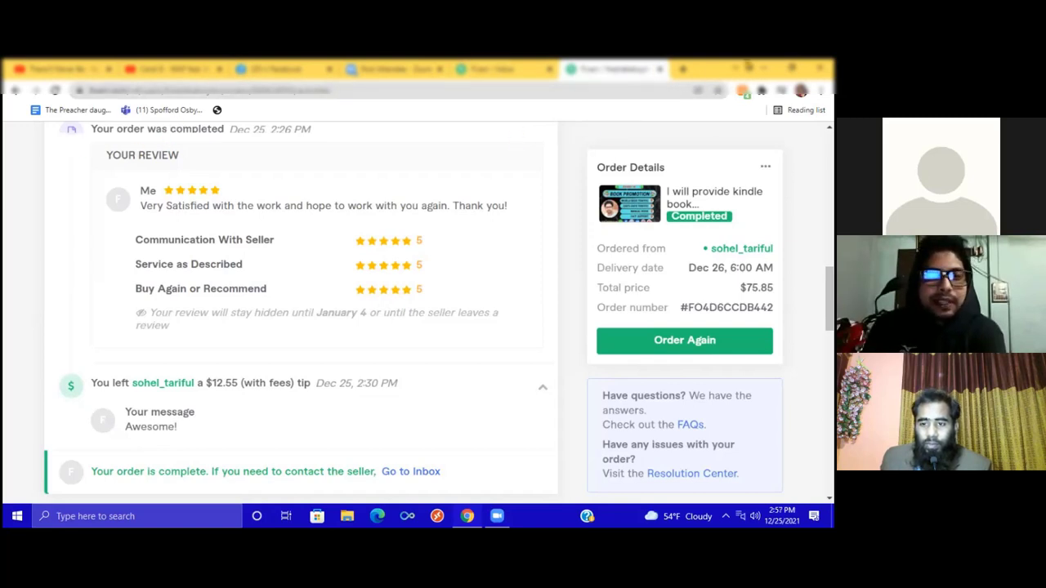
left_click(564, 97)
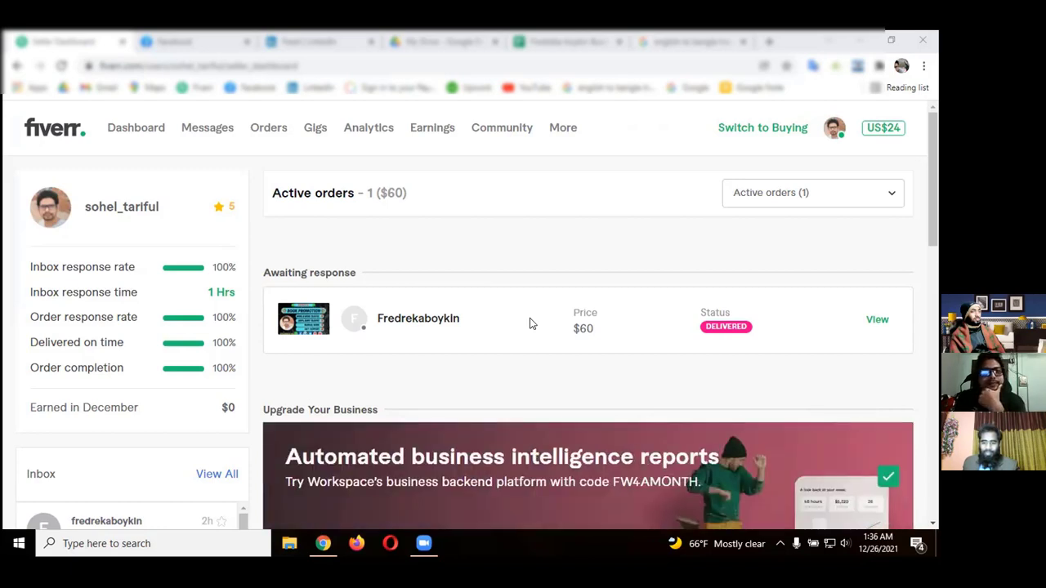
Step: Refresh the seller's dashboard and open the order from the notification about the buyer's tip
mouse_move(161, 170)
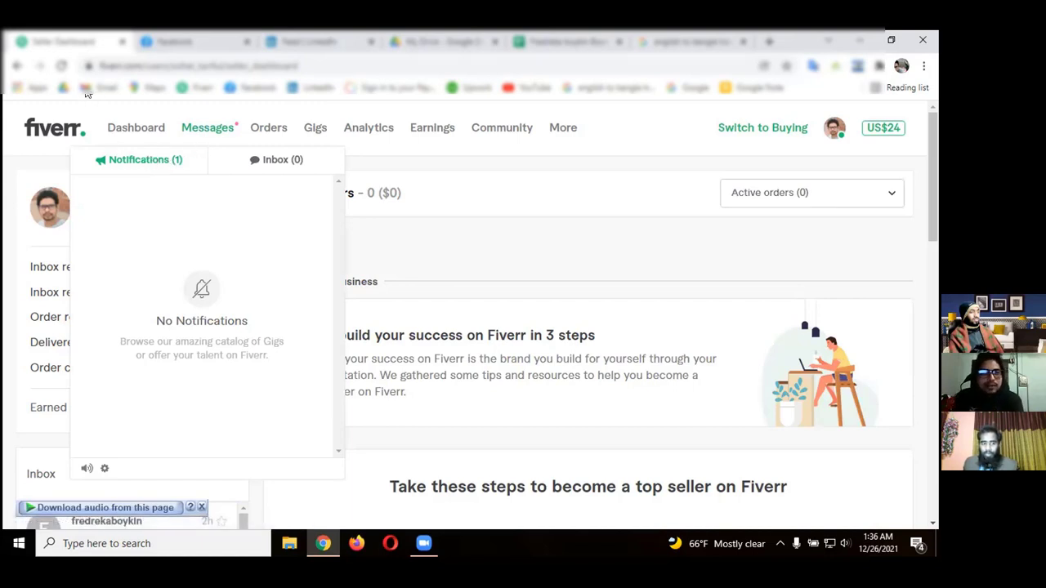
left_click(61, 65)
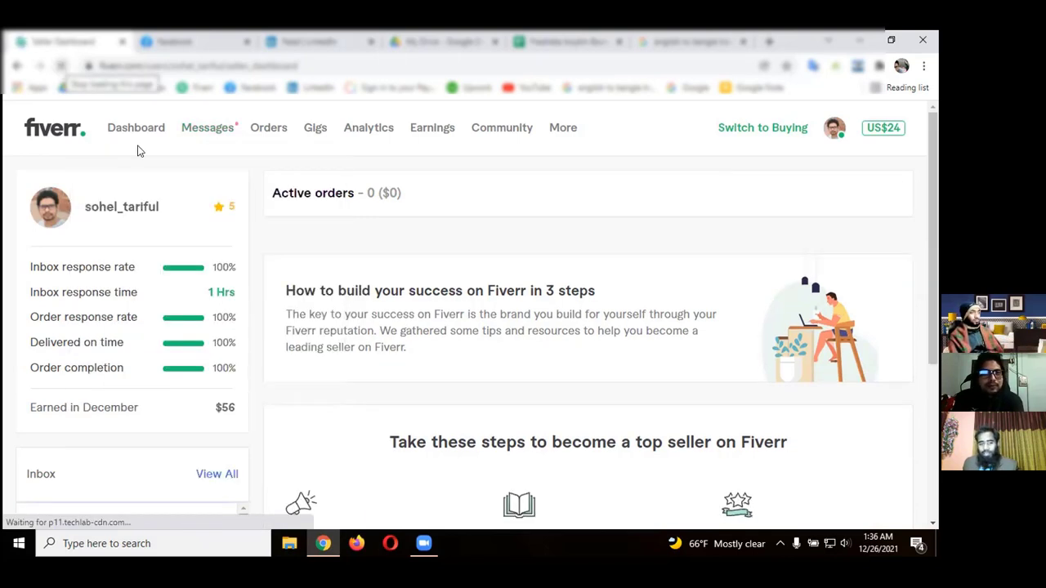
mouse_move(211, 134)
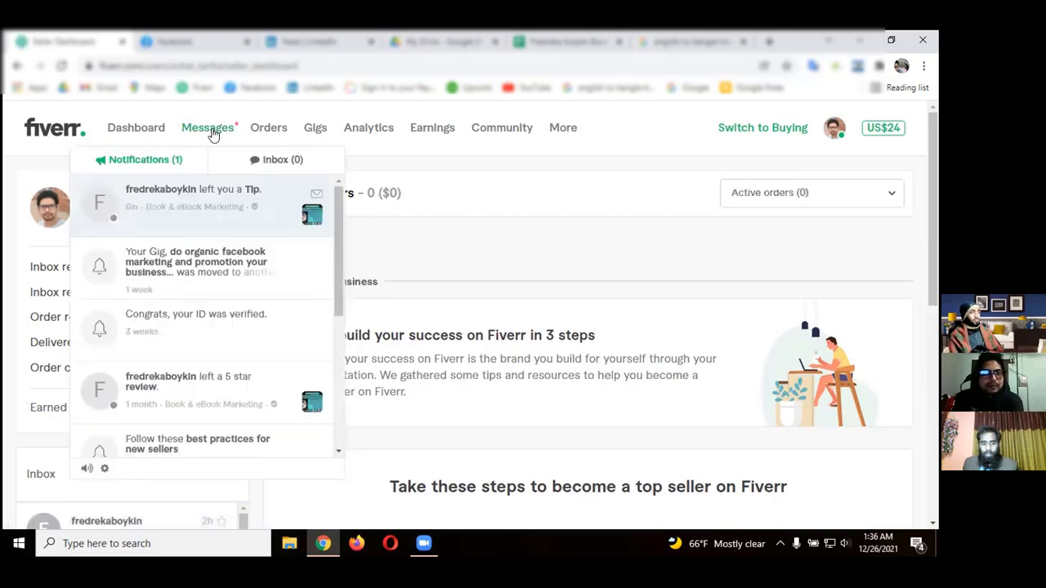
left_click(250, 196)
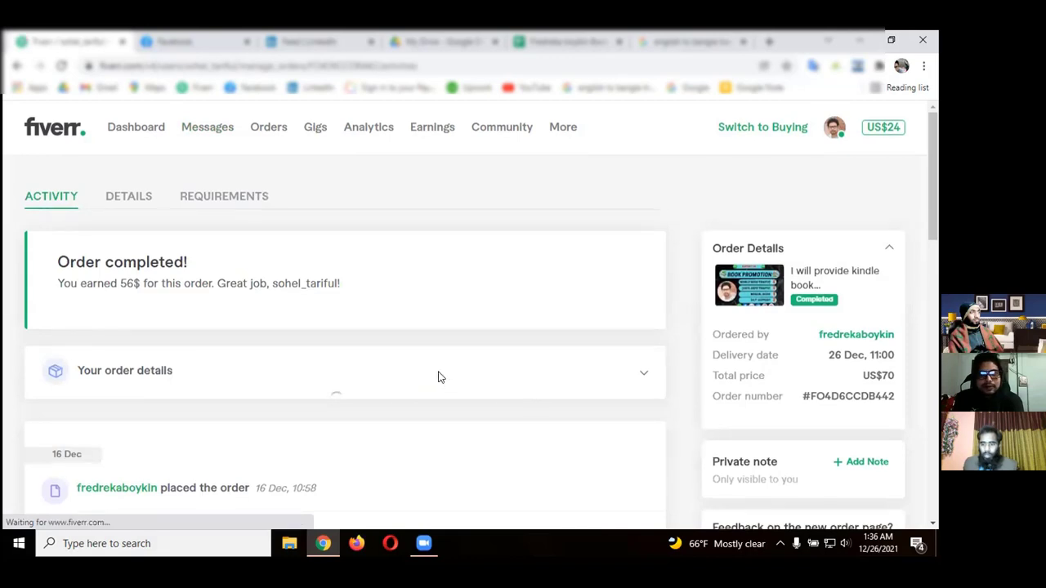
Step: Rate the overall experience with this buyer five stars in the order's review section
scroll(437, 377, "down", 3)
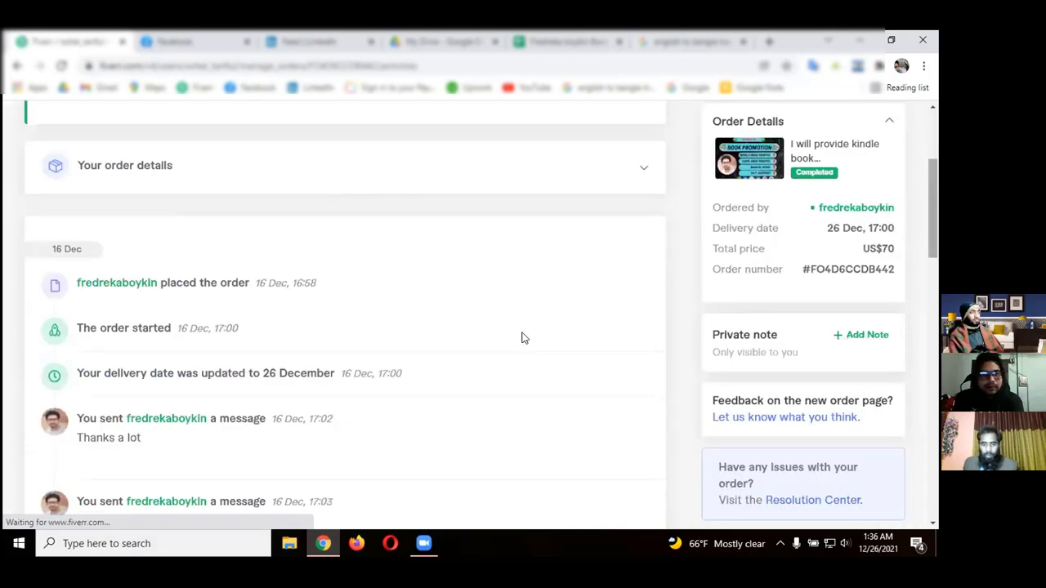
scroll(453, 376, "down", 3)
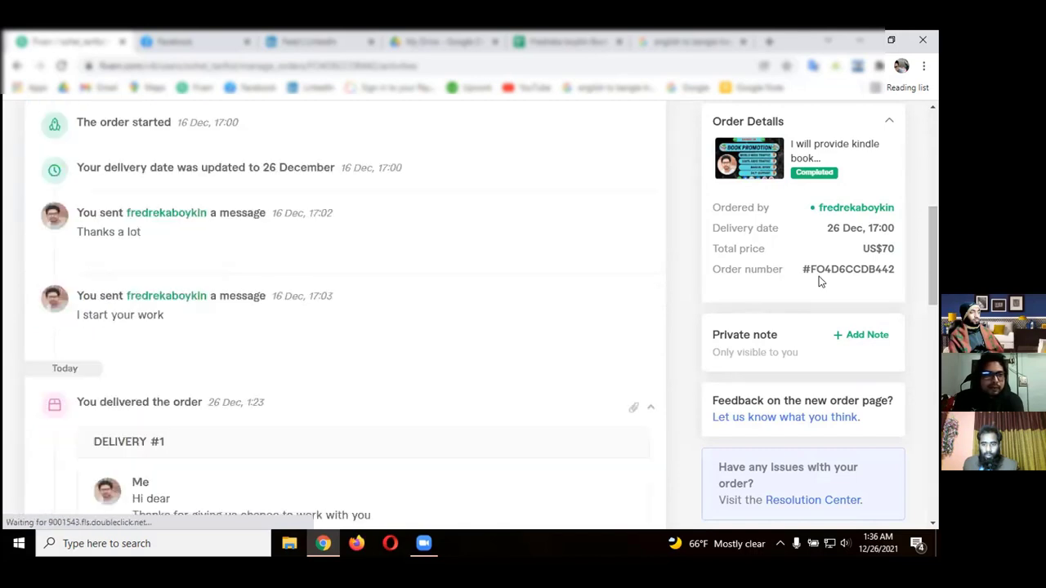
scroll(384, 386, "down", 3)
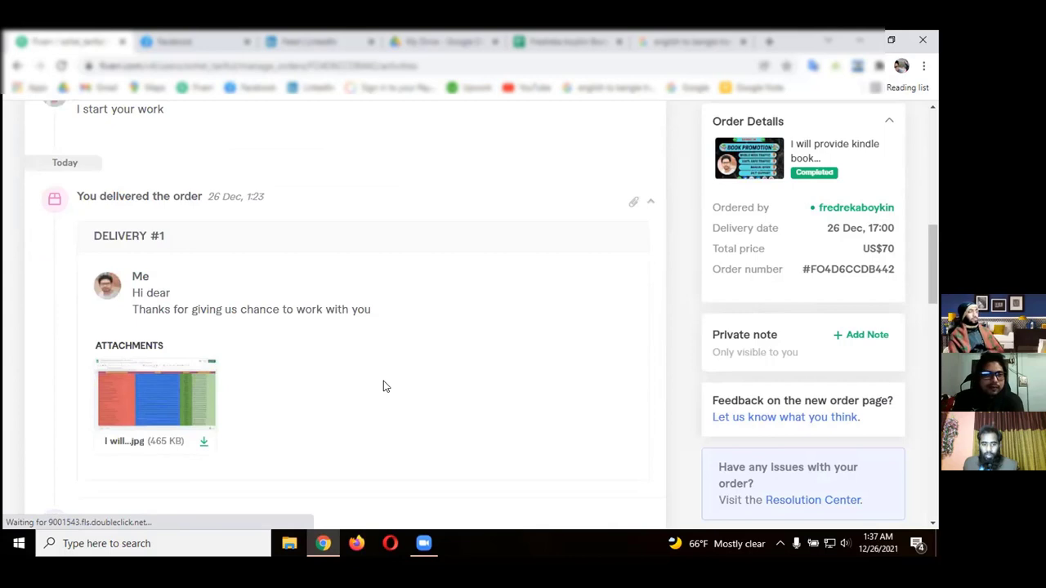
scroll(335, 384, "down", 2)
scroll(335, 383, "down", 5)
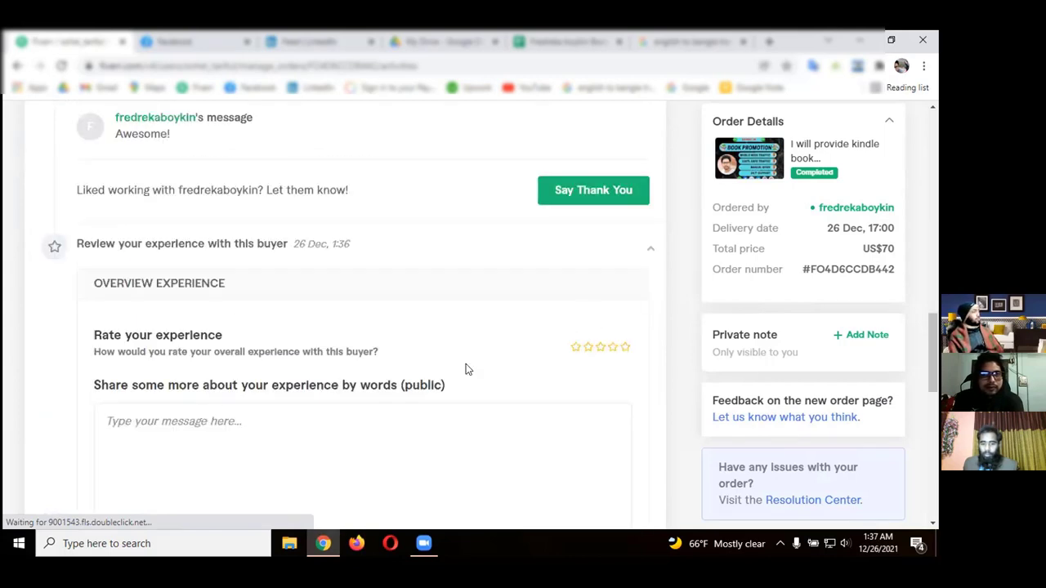
left_click(624, 348)
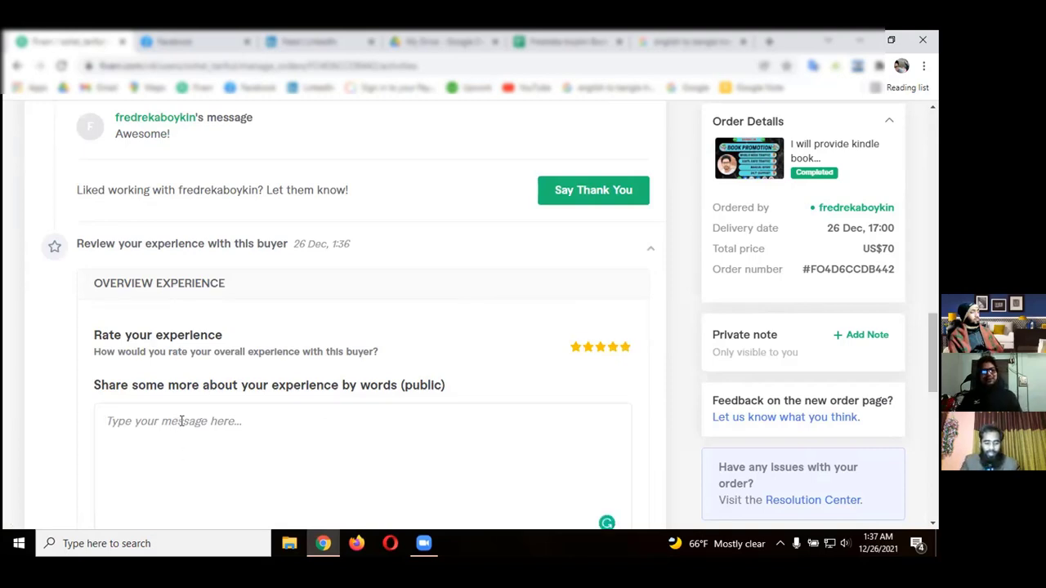
Step: Write the public review "Thank you so much for giving me a chance to promote your business and also thanks for giving me a tip"
type("Thank ")
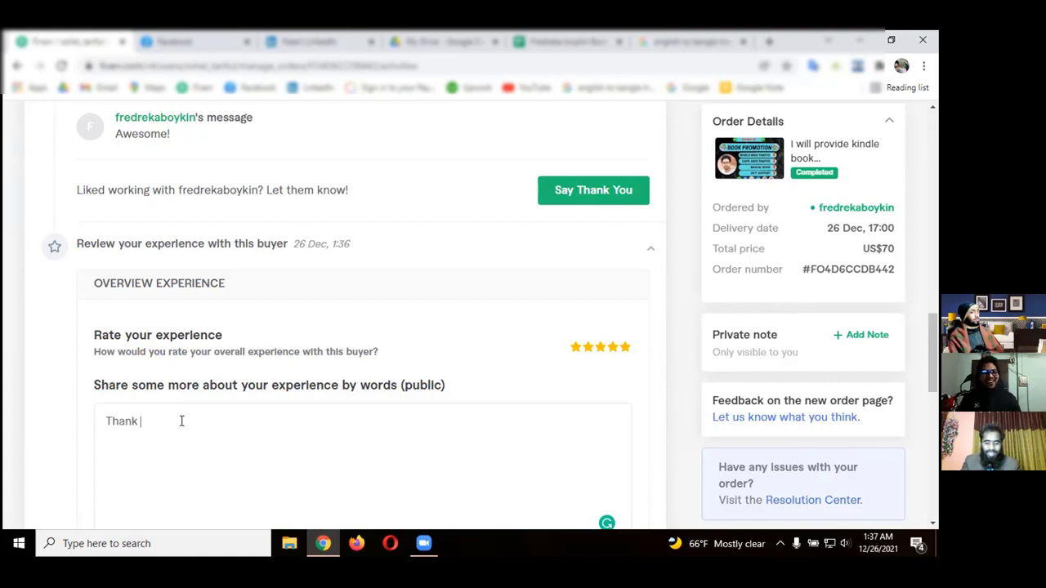
type("you s")
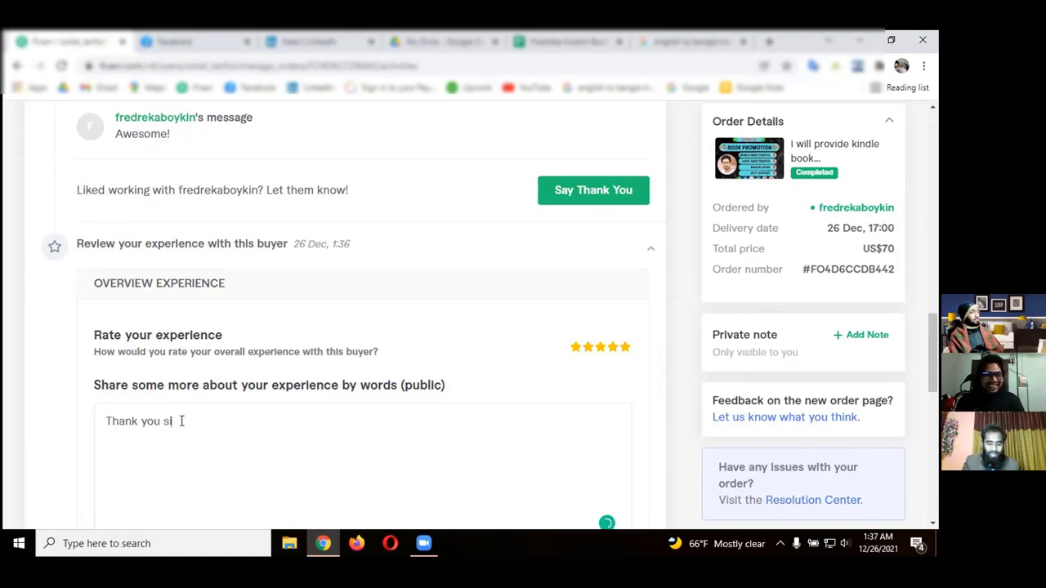
type("o much for gi")
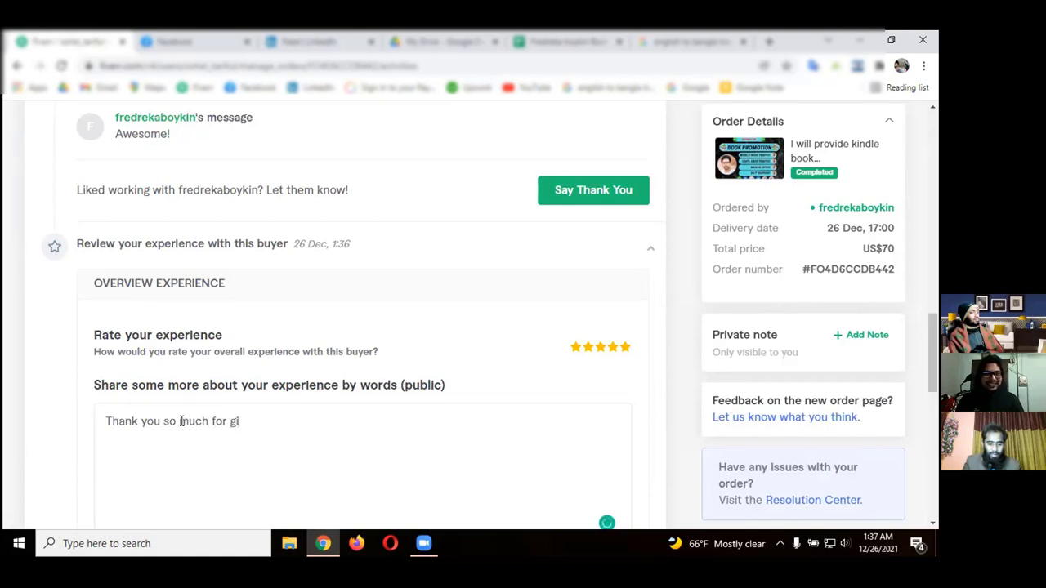
type("ving me a chance t")
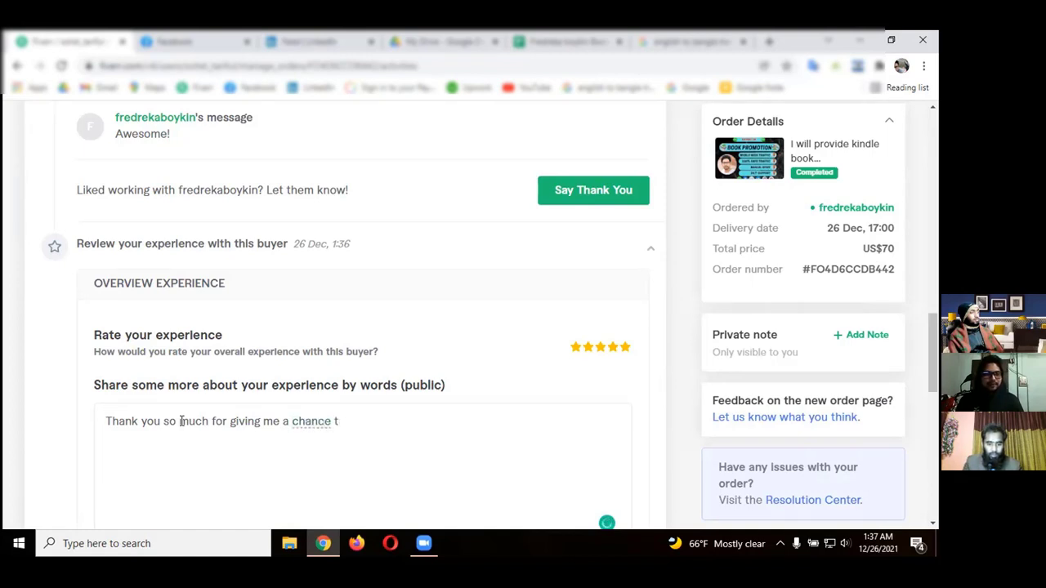
type("o promote you")
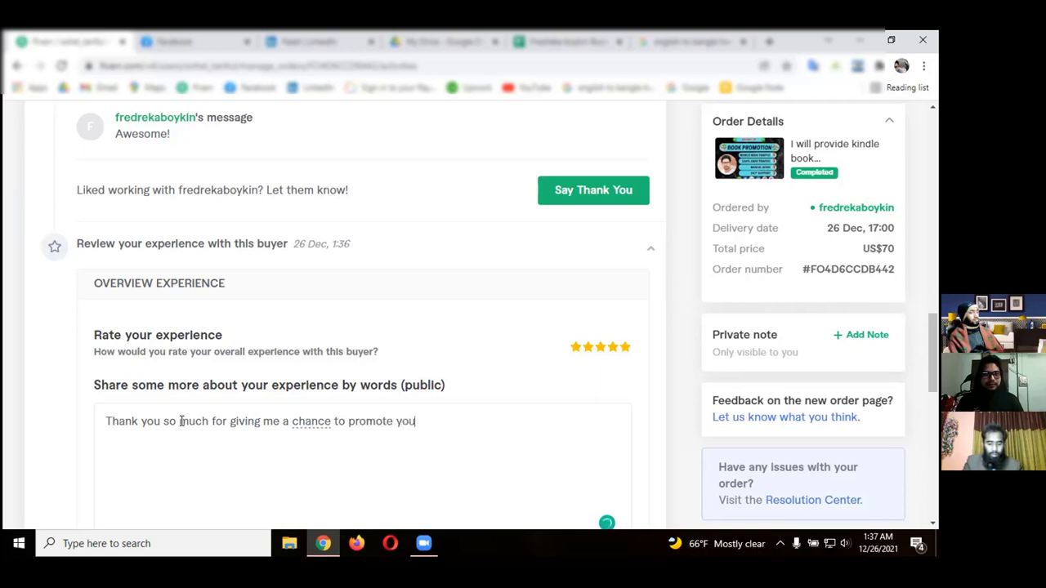
type("r busin")
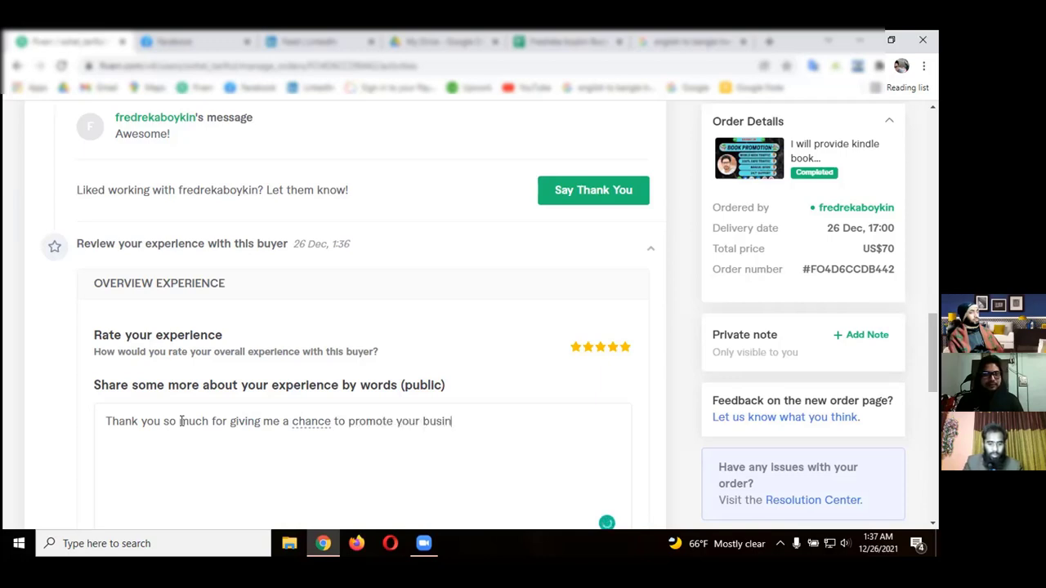
type("ess a")
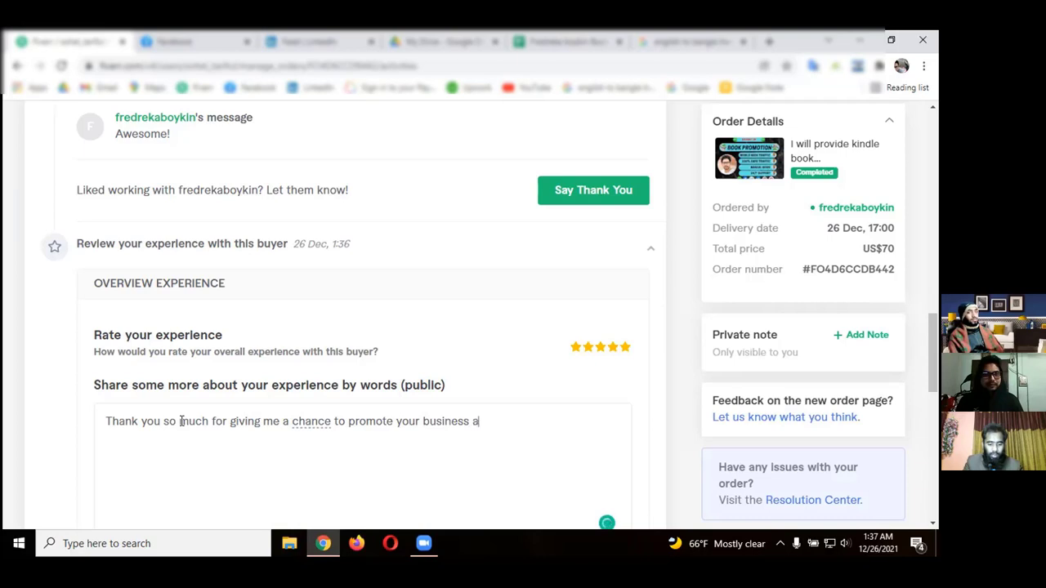
type("nd also thank")
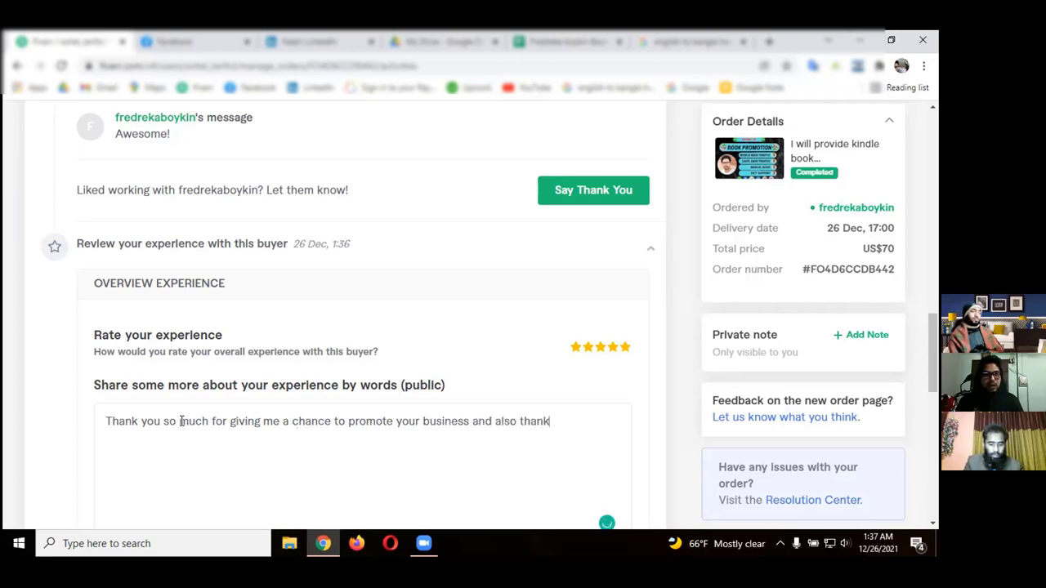
type("s for giving me ")
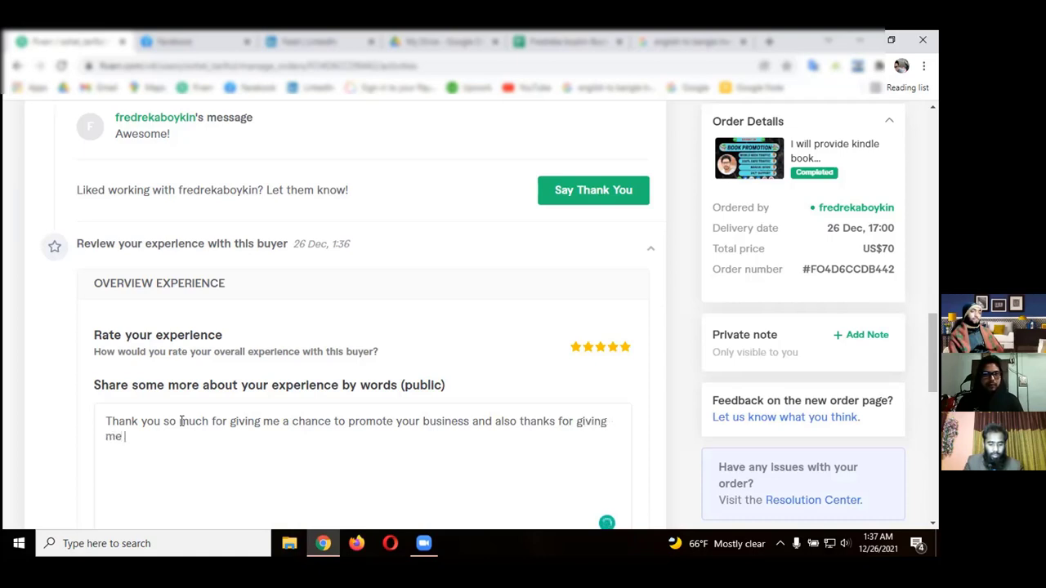
type("a tip")
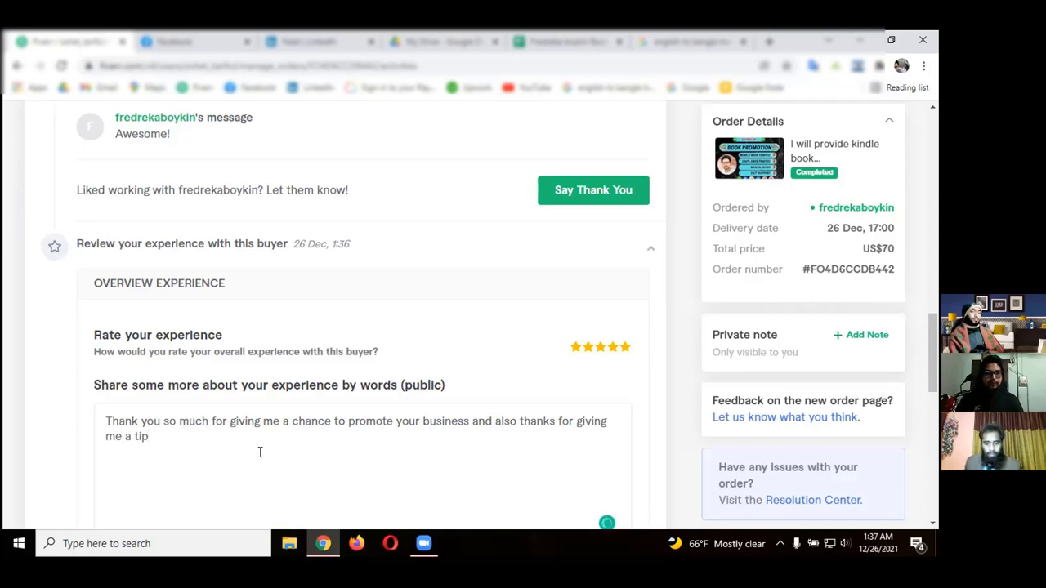
Step: Insert "10 dollars" before the word "tip" in the review of the buyer
scroll(259, 452, "down", 2)
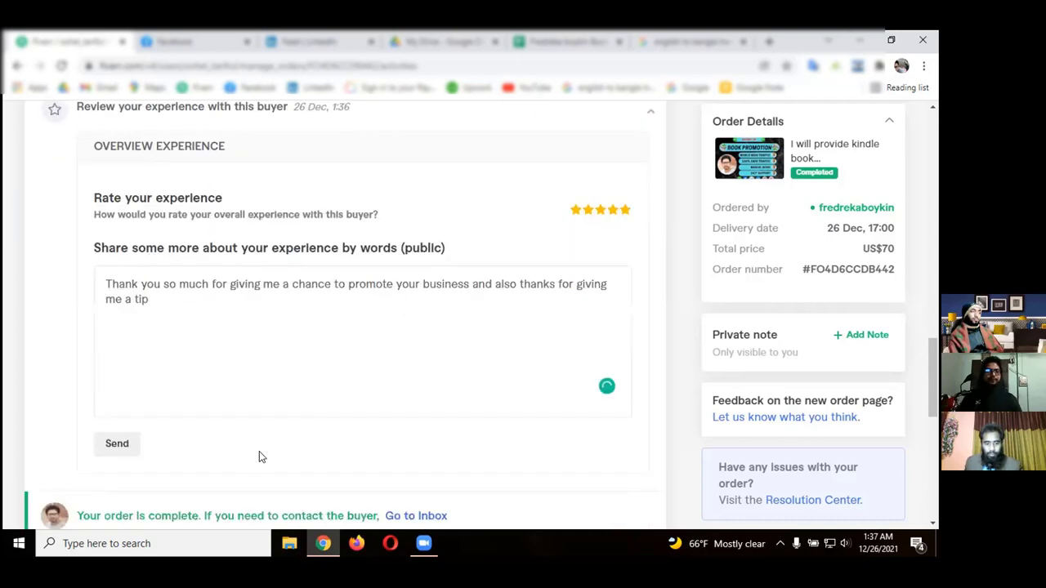
left_click(141, 303)
type("1")
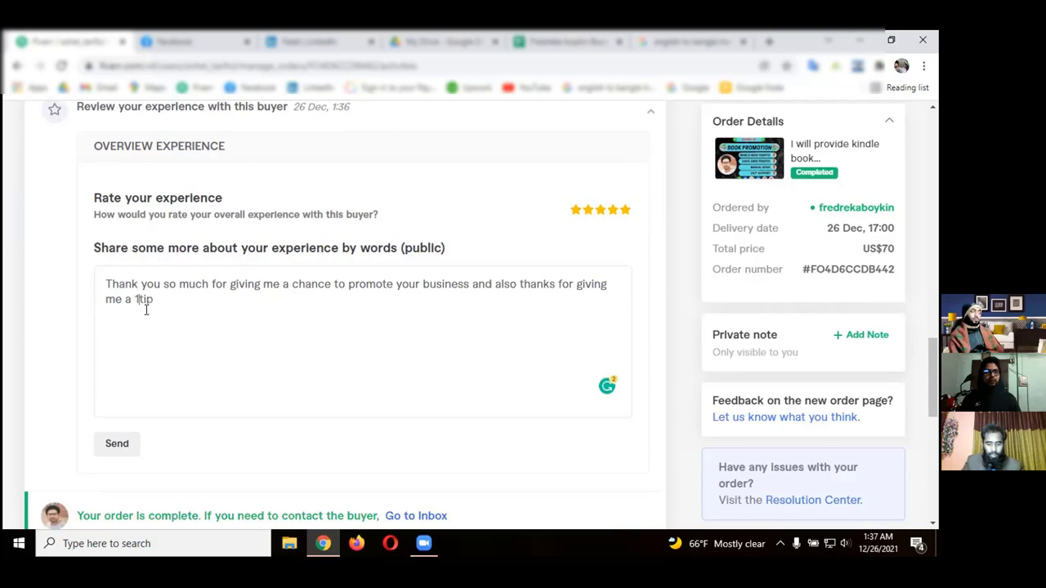
type("0 doll")
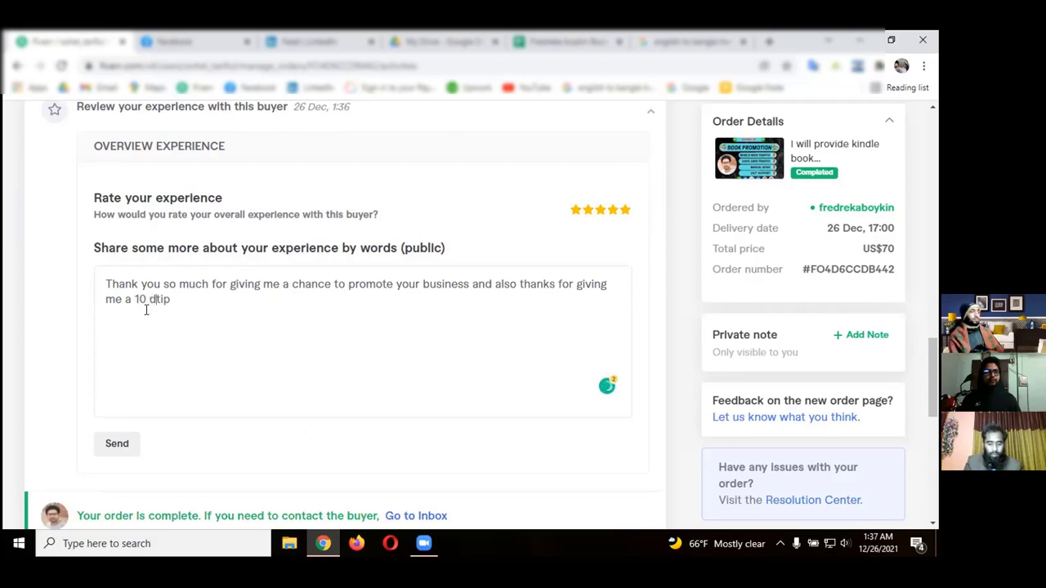
type("ars")
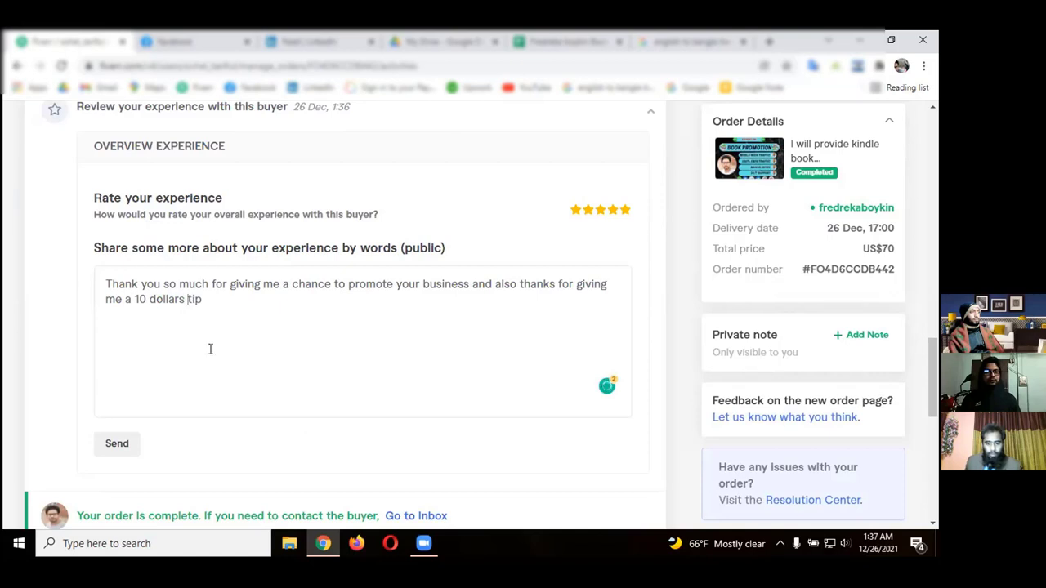
Step: Remove the words "10 dollars" from the review of the buyer
key("BackSpace")
key("BackSpace")
key("BackSpace")
key("BackSpace")
key("BackSpace")
key("BackSpace")
key("BackSpace")
key("BackSpace")
key("BackSpace")
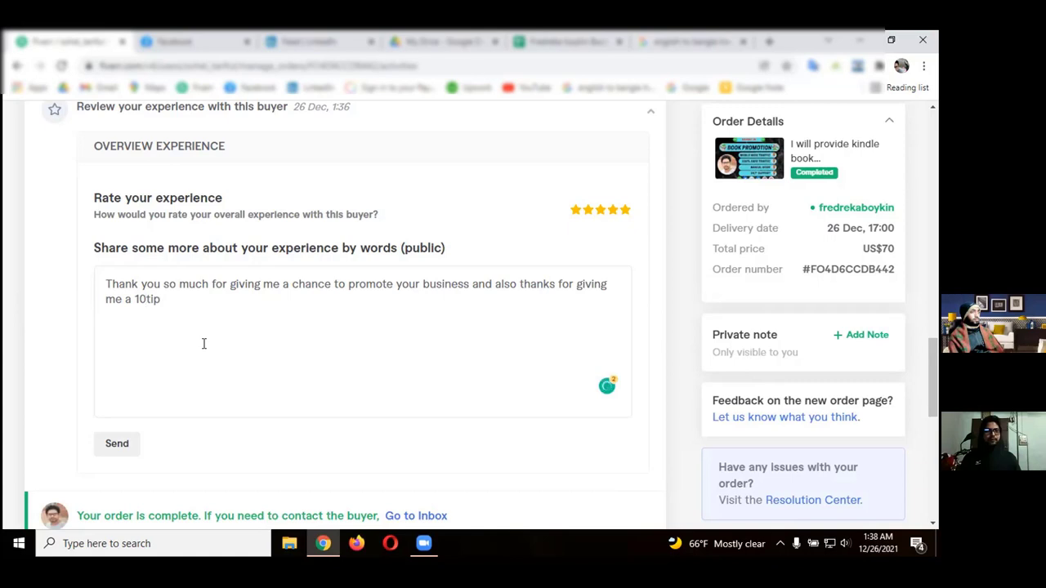
key("BackSpace")
key("BackSpace")
key("BackSpace")
Step: Send the review of the buyer and open the notification about the buyer's 5 star review
left_click(119, 447)
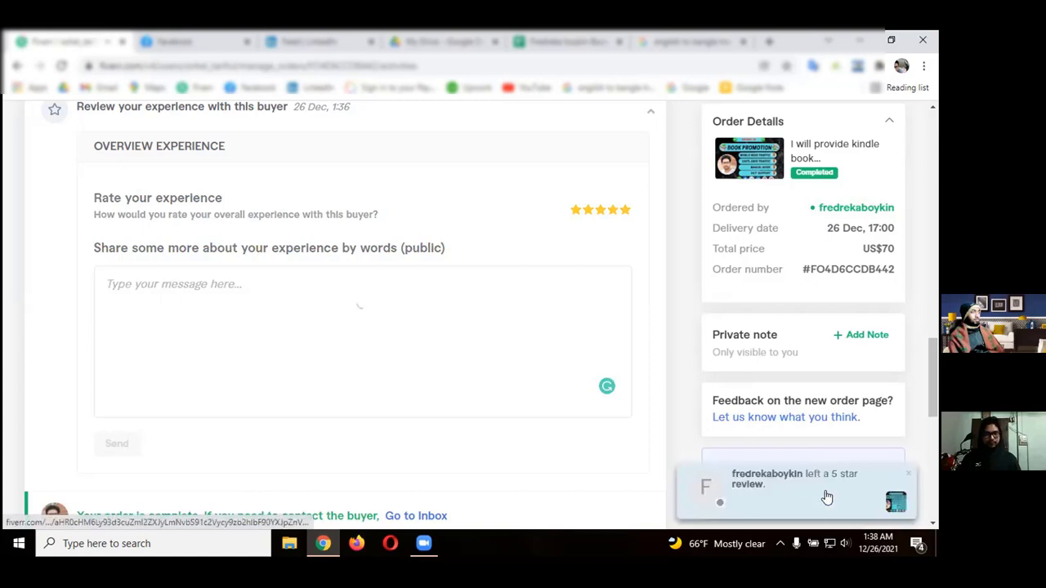
left_click(805, 490)
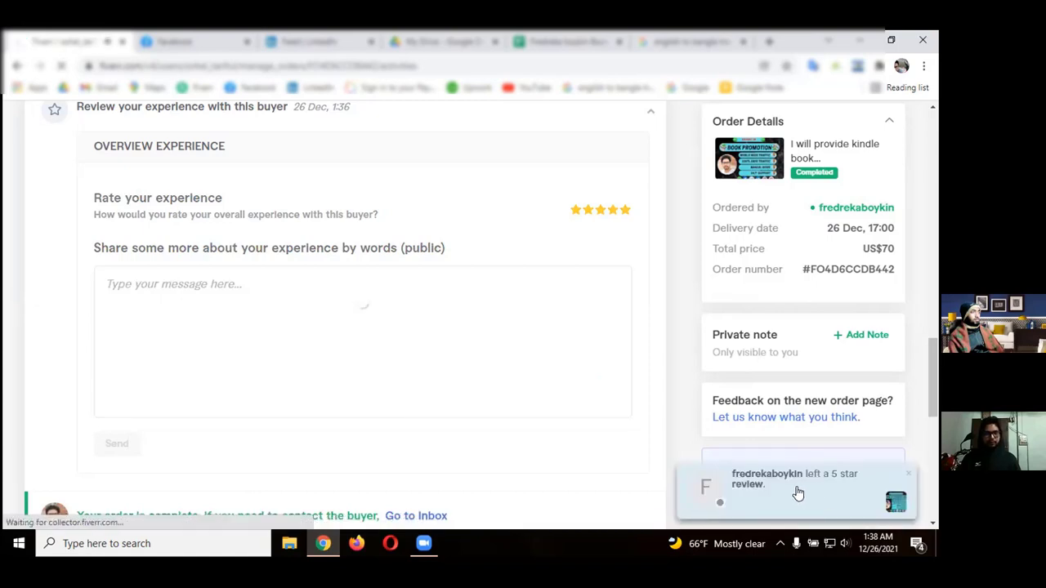